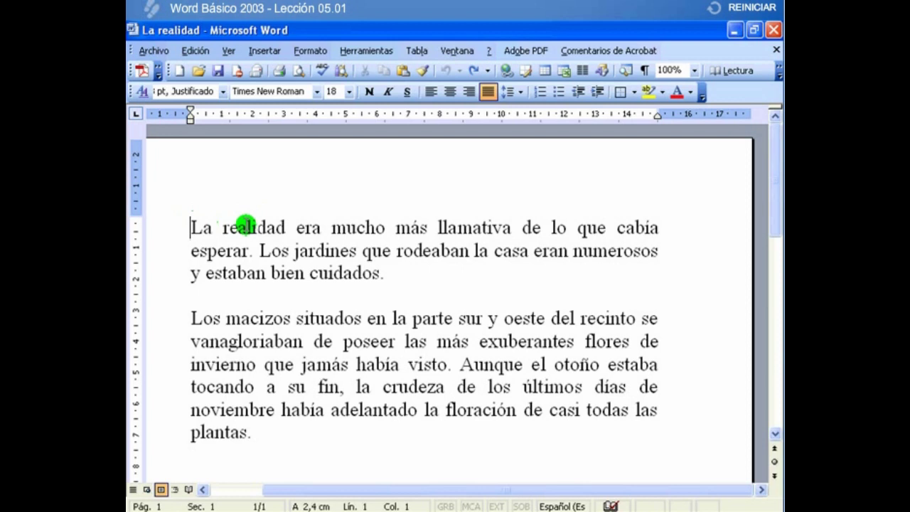
Format the word "realidad" in the first line with the Arial font at size 12
{"action": "double_click", "coordinate": [249, 226]}
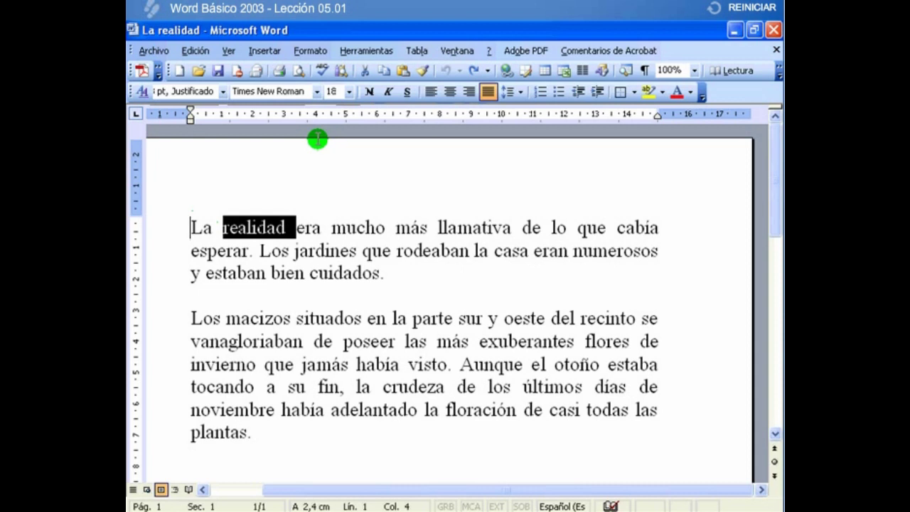
{"action": "left_click", "coordinate": [317, 91]}
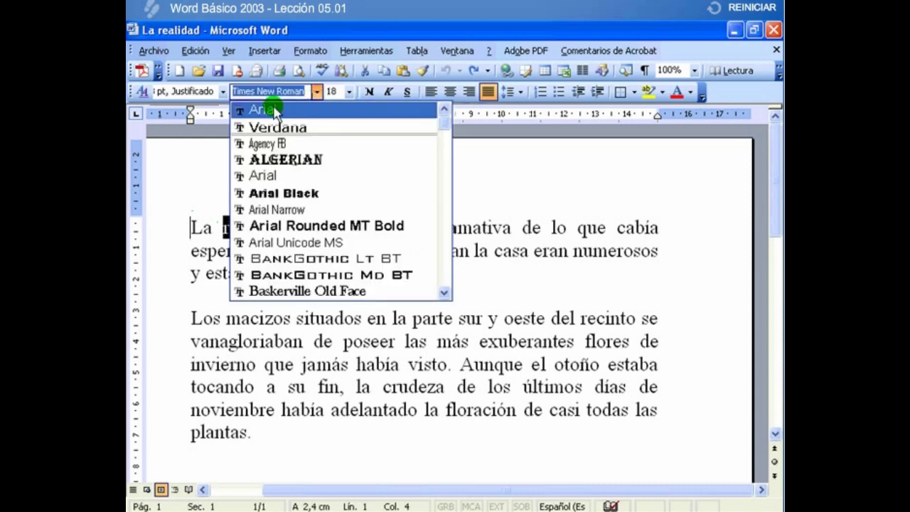
{"action": "left_click", "coordinate": [269, 178]}
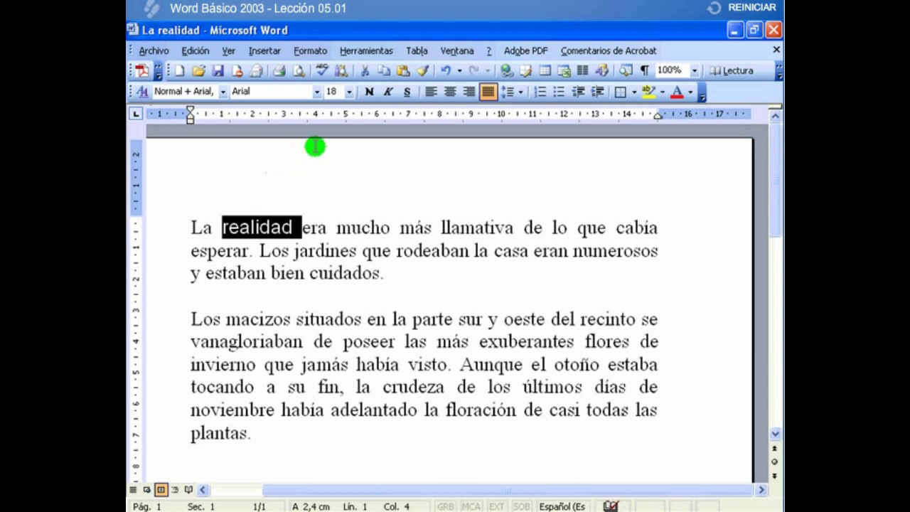
{"action": "left_click", "coordinate": [348, 92]}
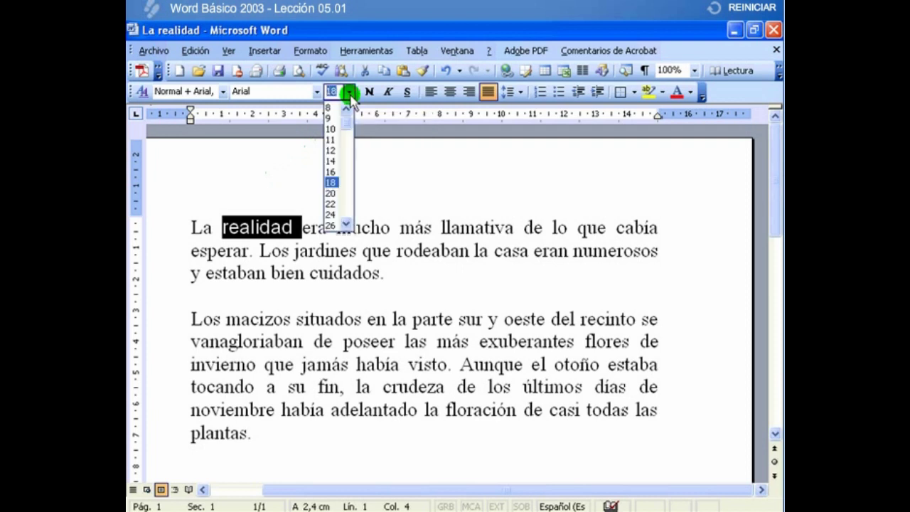
{"action": "left_click", "coordinate": [328, 150]}
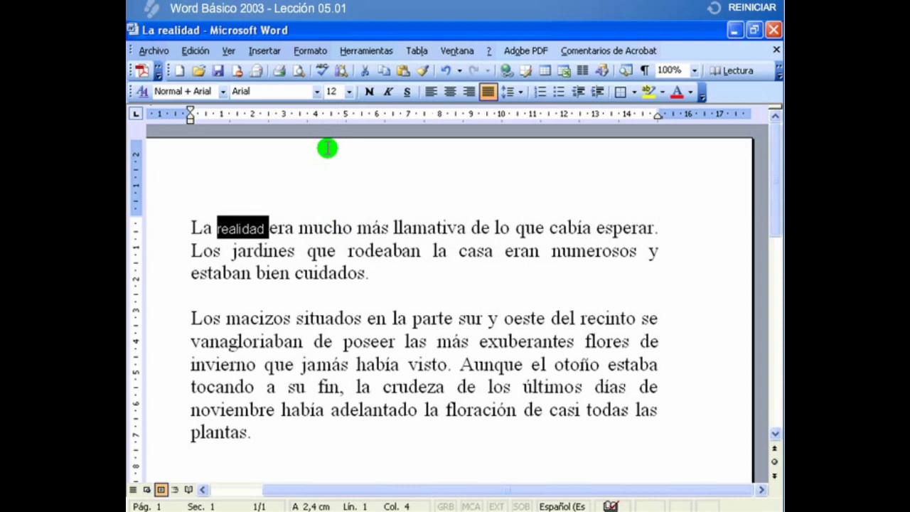
Set the font size of the word "realidad" to 13 and deselect it
{"action": "left_click", "coordinate": [348, 92]}
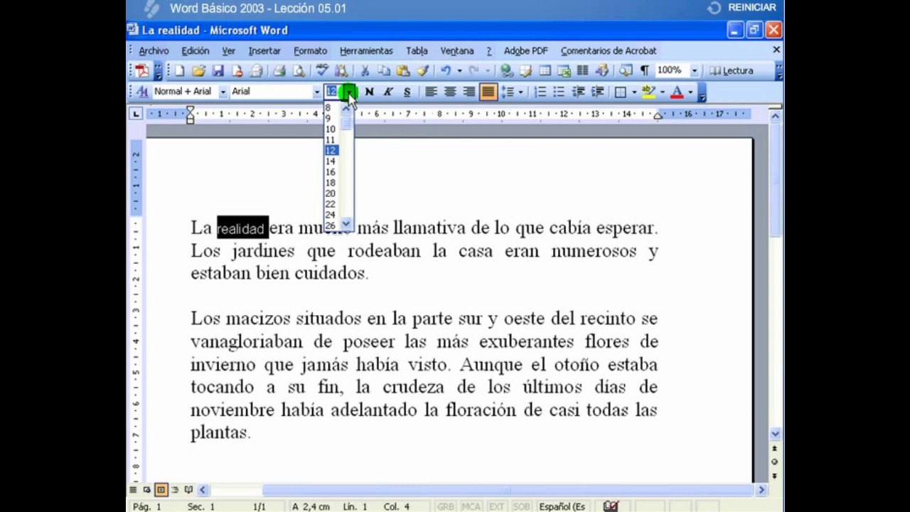
{"action": "type", "text": "13"}
{"action": "key", "text": "Return"}
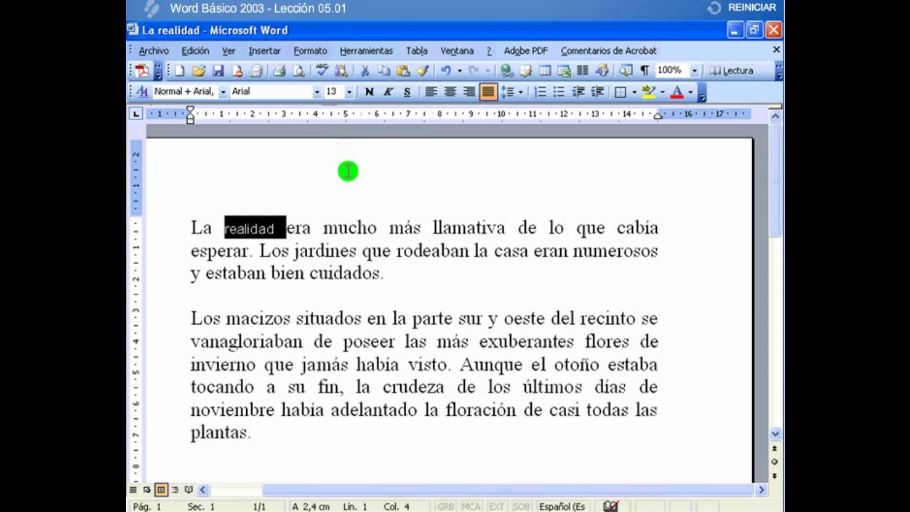
{"action": "left_click", "coordinate": [347, 204]}
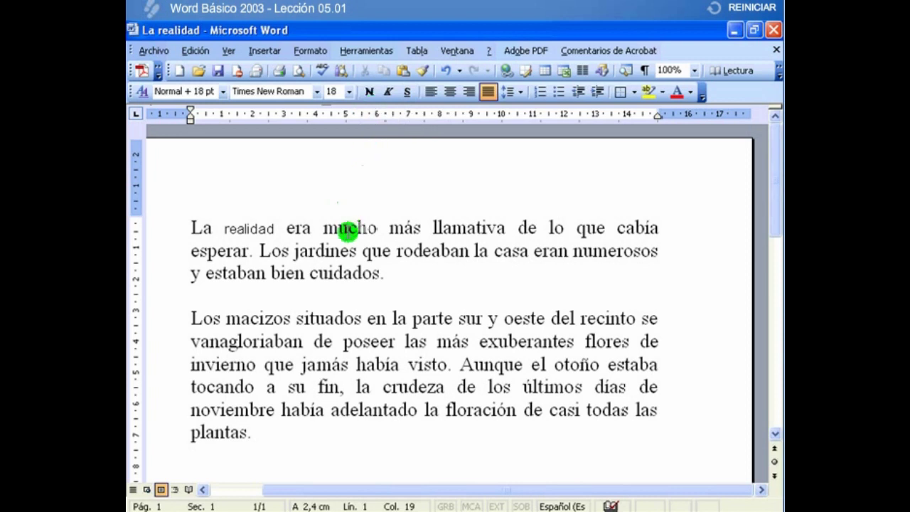
Apply bold and italic to the word "mucho" in the first line
{"action": "double_click", "coordinate": [348, 228]}
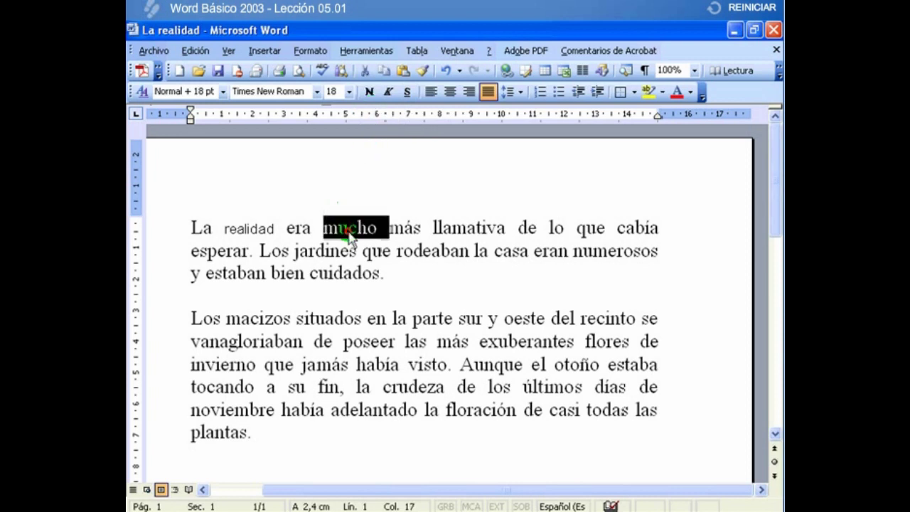
{"action": "left_click", "coordinate": [369, 93]}
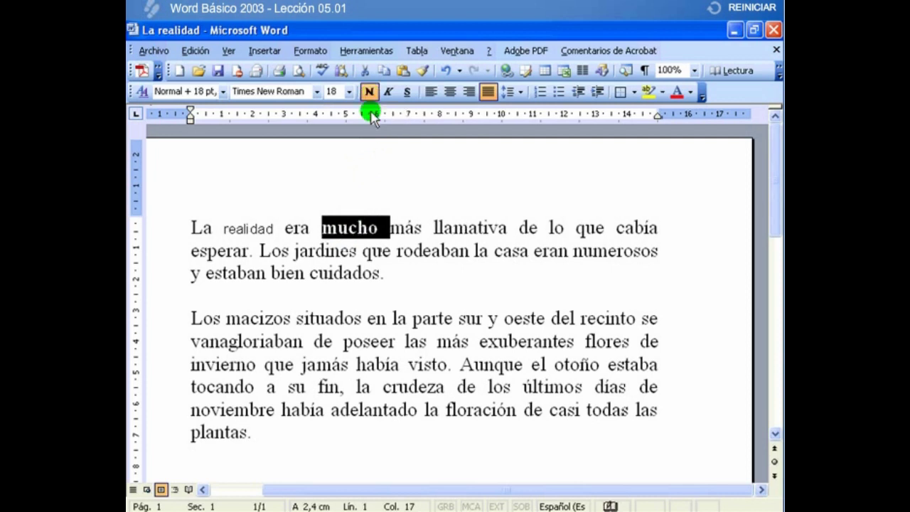
{"action": "left_click", "coordinate": [376, 196]}
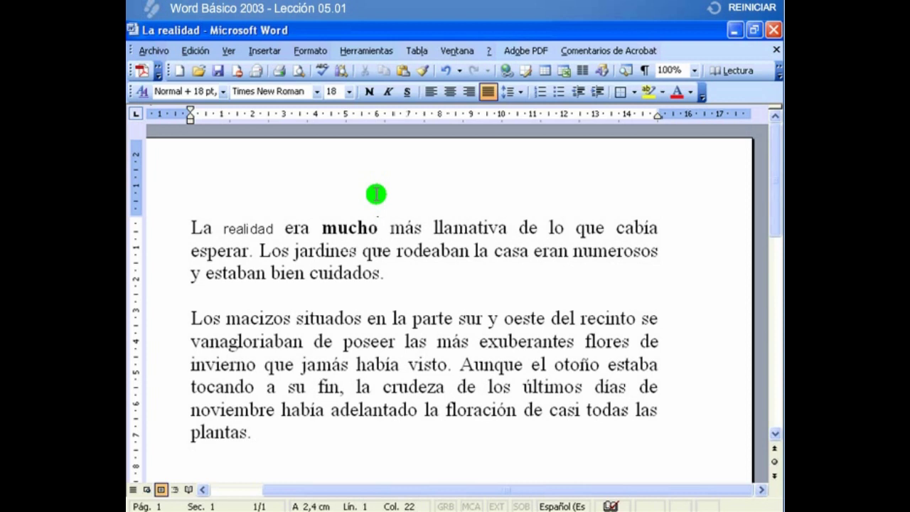
{"action": "double_click", "coordinate": [341, 227]}
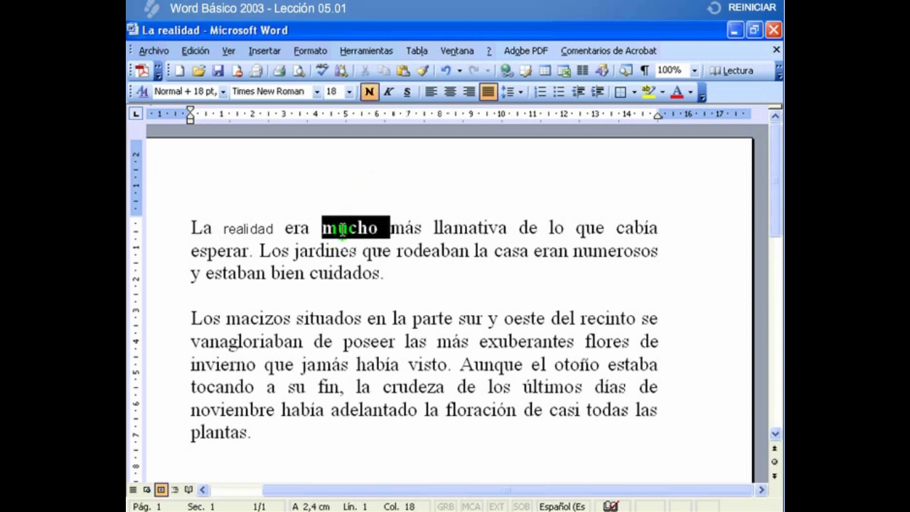
{"action": "left_click", "coordinate": [388, 95]}
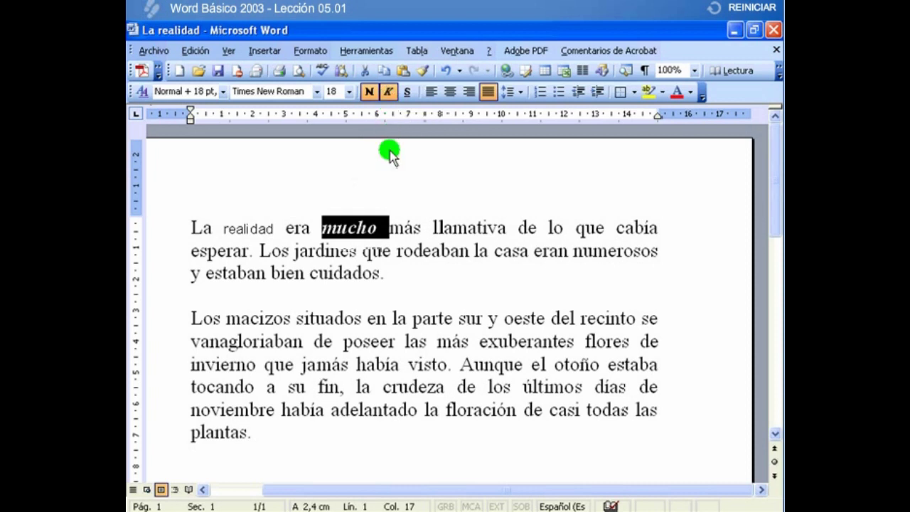
{"action": "left_click", "coordinate": [386, 179]}
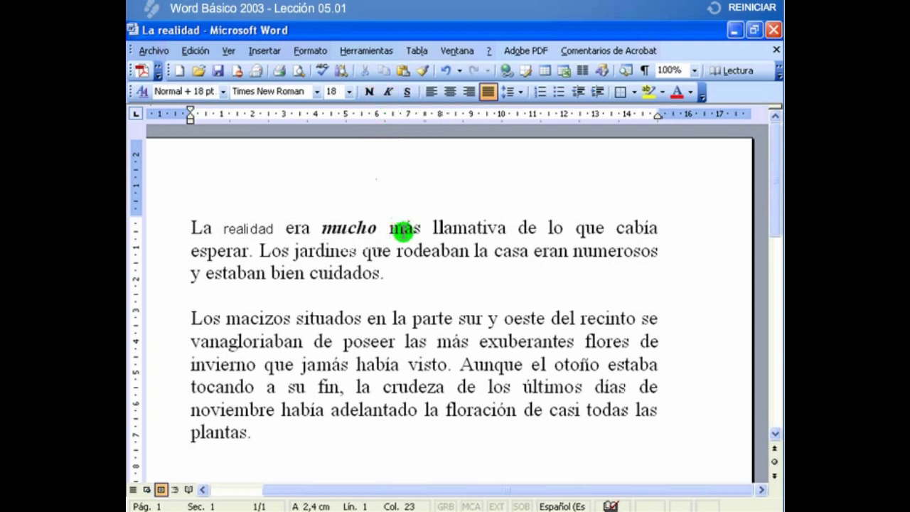
Underline the word "más" in the first line
{"action": "double_click", "coordinate": [402, 229]}
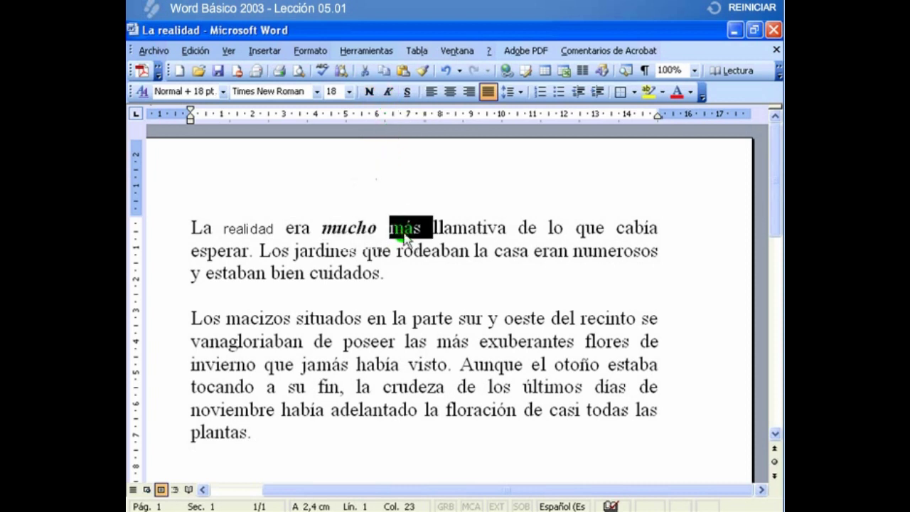
{"action": "left_click", "coordinate": [407, 93]}
{"action": "left_click", "coordinate": [409, 190]}
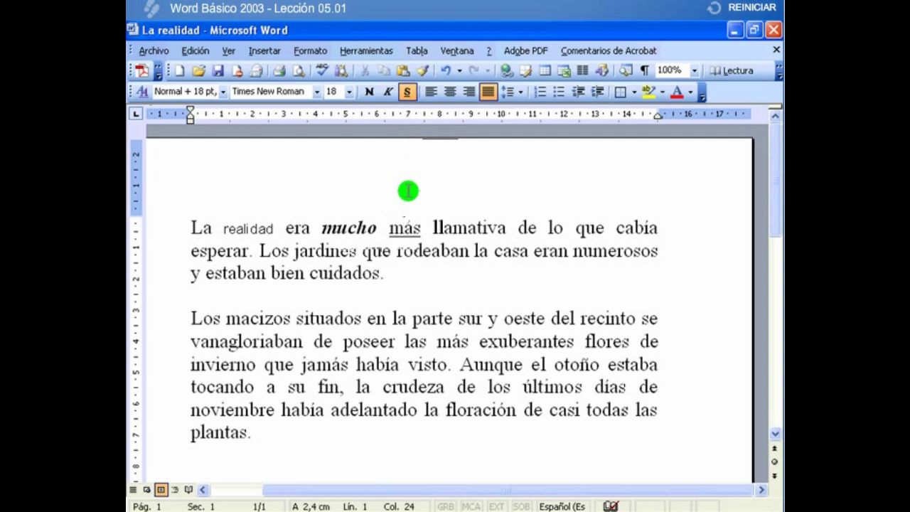
{"action": "left_click", "coordinate": [341, 226]}
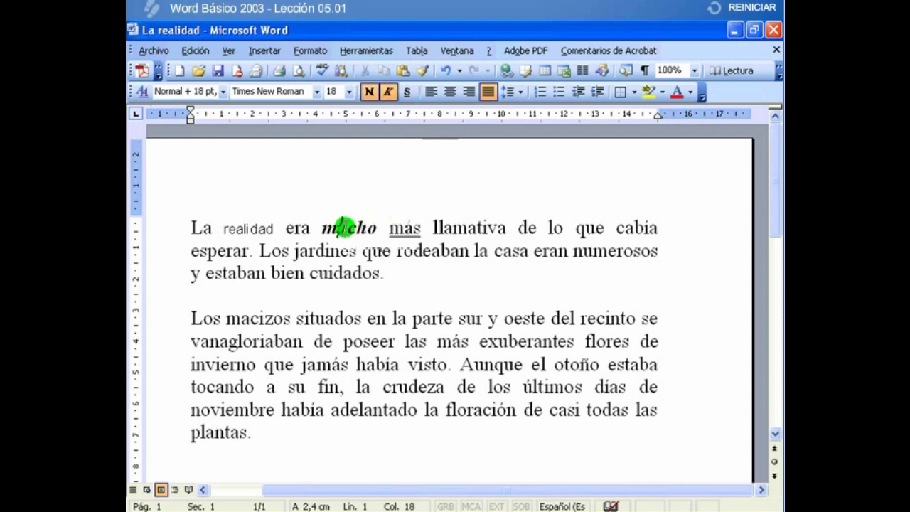
{"action": "double_click", "coordinate": [343, 226]}
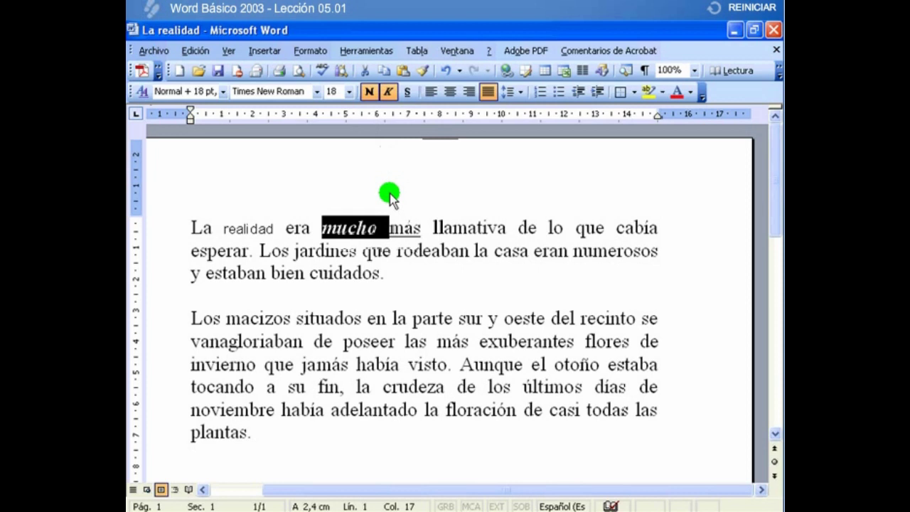
{"action": "double_click", "coordinate": [399, 229]}
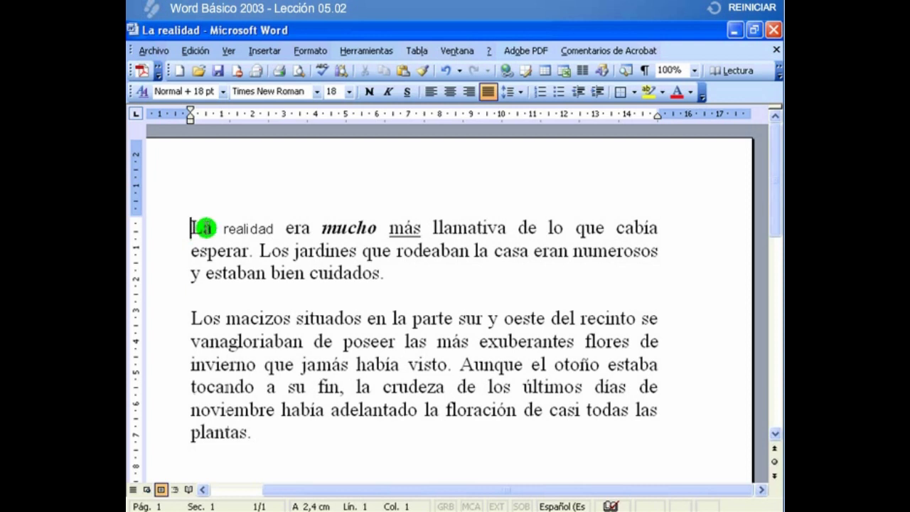
Give the word "realidad" a custom purple font colour with RGB values 140, 20, 240
{"action": "double_click", "coordinate": [245, 229]}
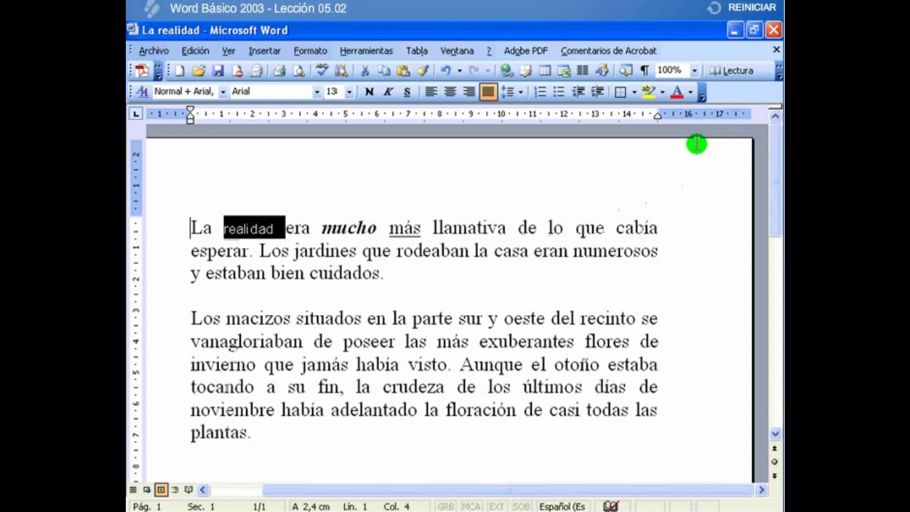
{"action": "left_click", "coordinate": [691, 94]}
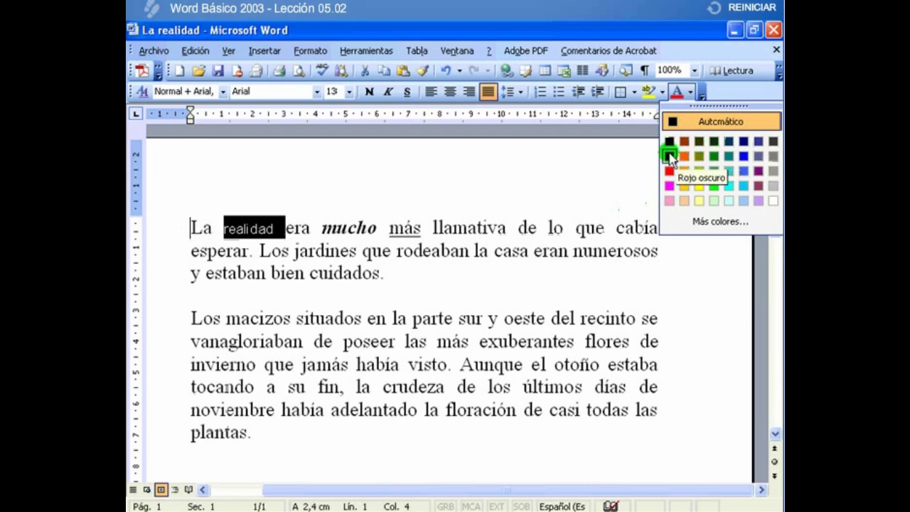
{"action": "left_click", "coordinate": [720, 222]}
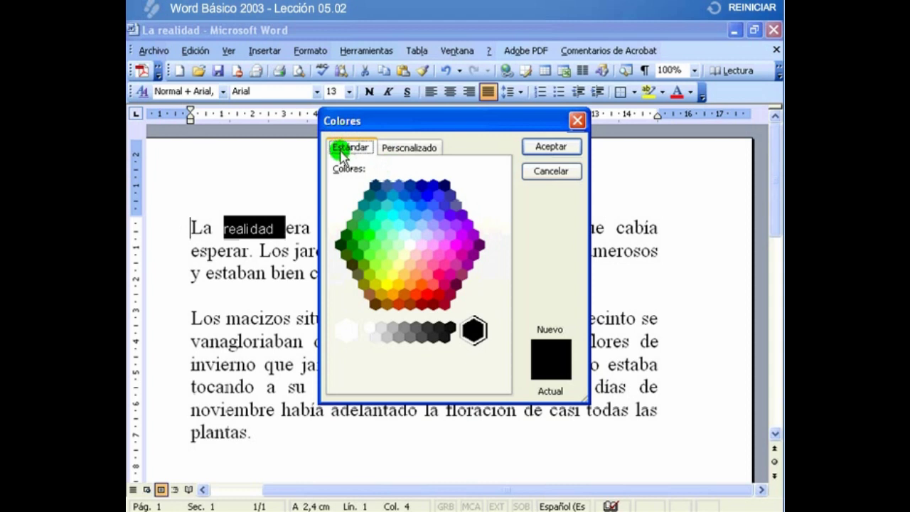
{"action": "left_click", "coordinate": [440, 235]}
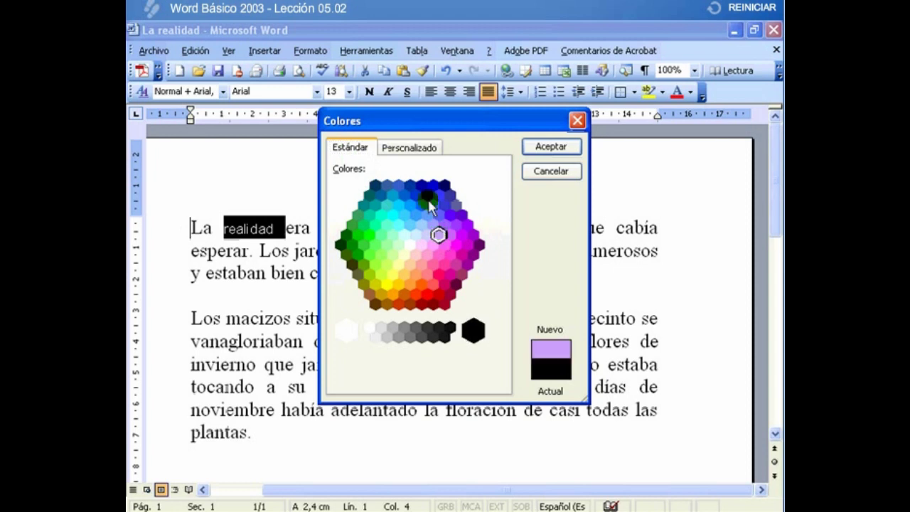
{"action": "left_click", "coordinate": [412, 148]}
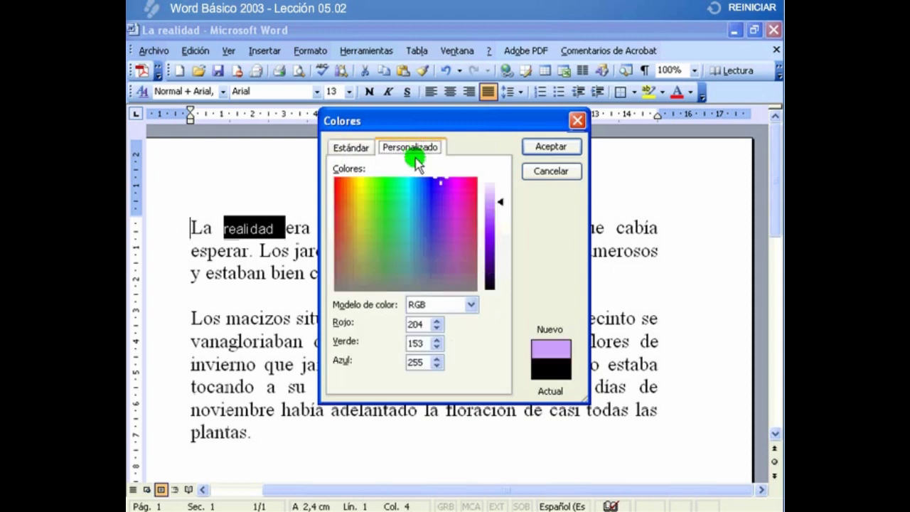
{"action": "left_click", "coordinate": [440, 187]}
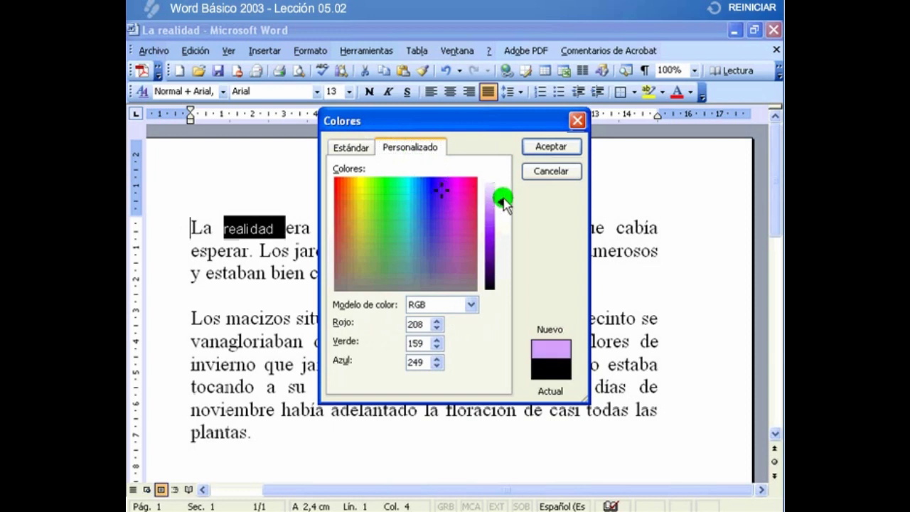
{"action": "left_click_drag", "start_coordinate": [502, 197], "coordinate": [502, 236]}
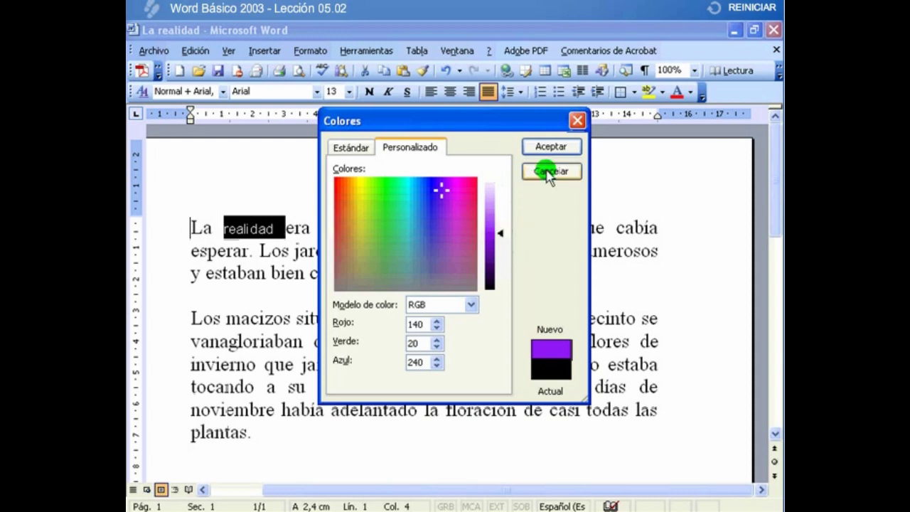
{"action": "left_click", "coordinate": [550, 146]}
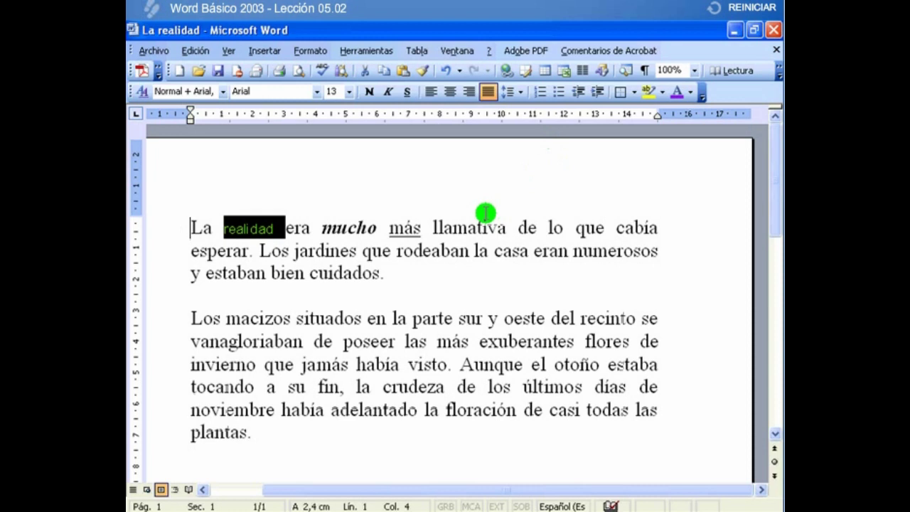
Apply the same custom purple font colour to the word "llamativa" in the first line
{"action": "double_click", "coordinate": [463, 229]}
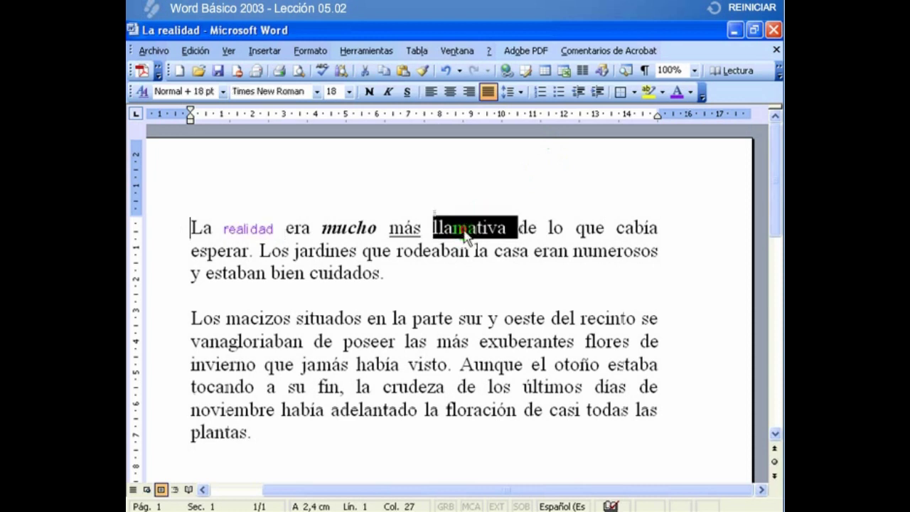
{"action": "left_click", "coordinate": [673, 94]}
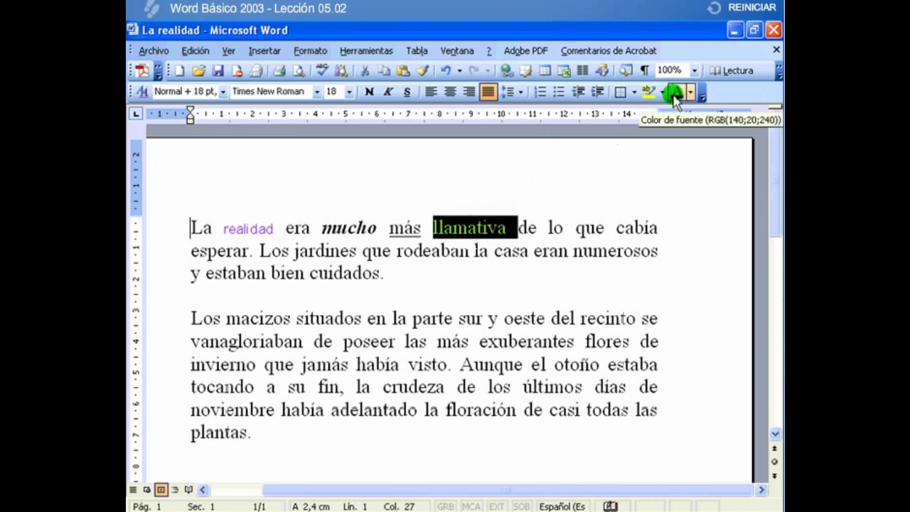
{"action": "left_click", "coordinate": [608, 192]}
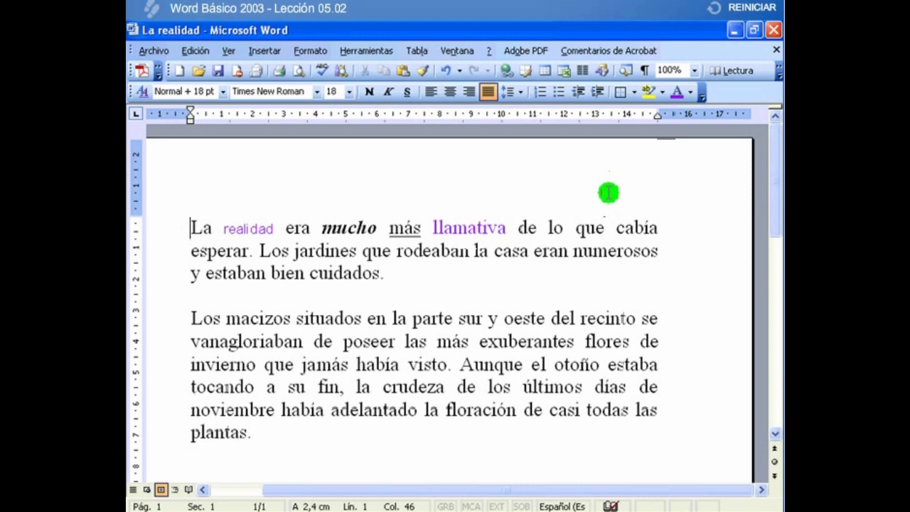
Highlight the word "numerosos" in the second line in magenta
{"action": "double_click", "coordinate": [605, 254]}
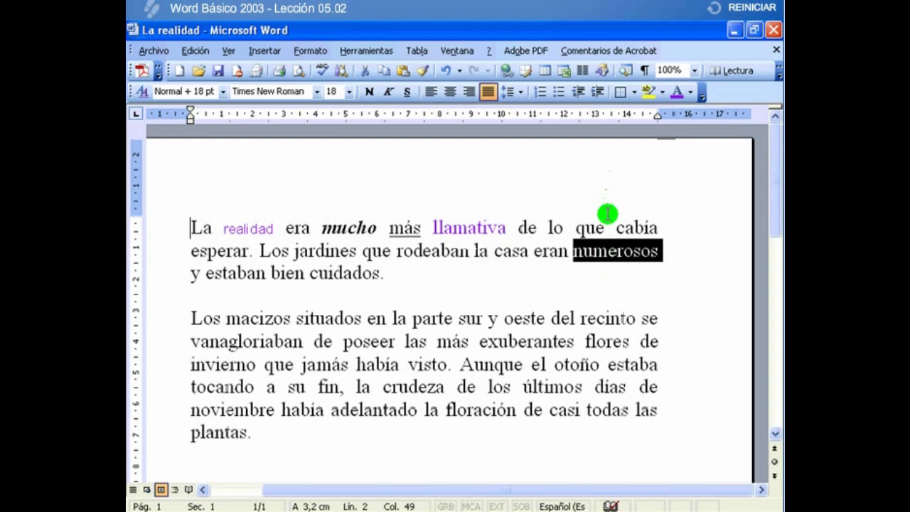
{"action": "left_click", "coordinate": [662, 93]}
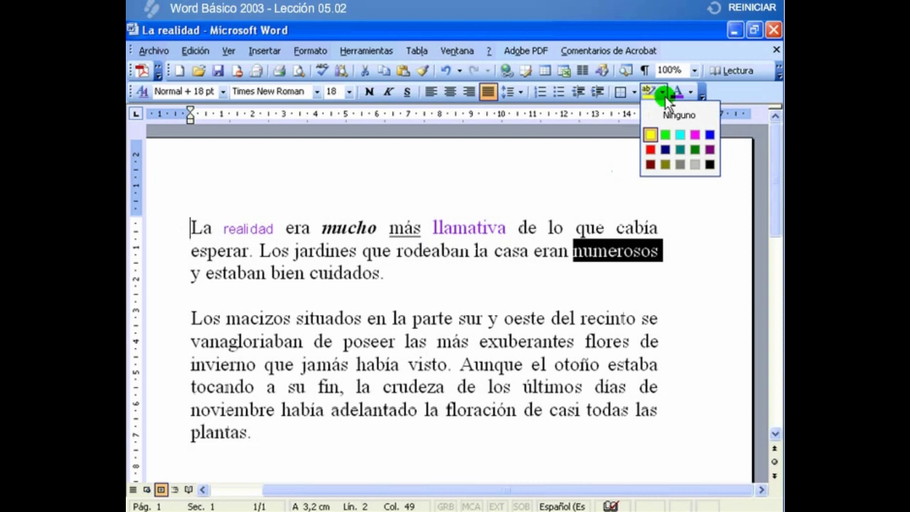
{"action": "left_click", "coordinate": [695, 136]}
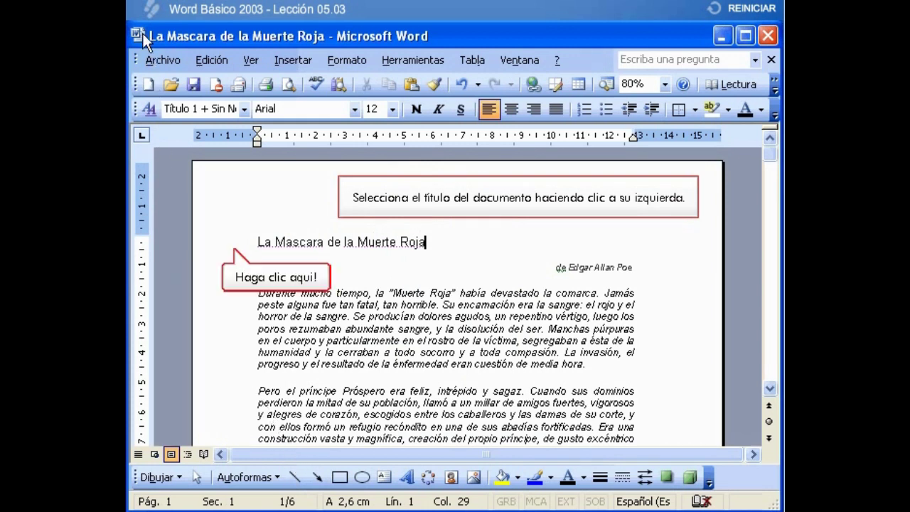
Make the document title "La Mascara de la Muerte Roja" bold and underlined, and try italic on it before switching it off again
{"action": "left_click", "coordinate": [243, 240]}
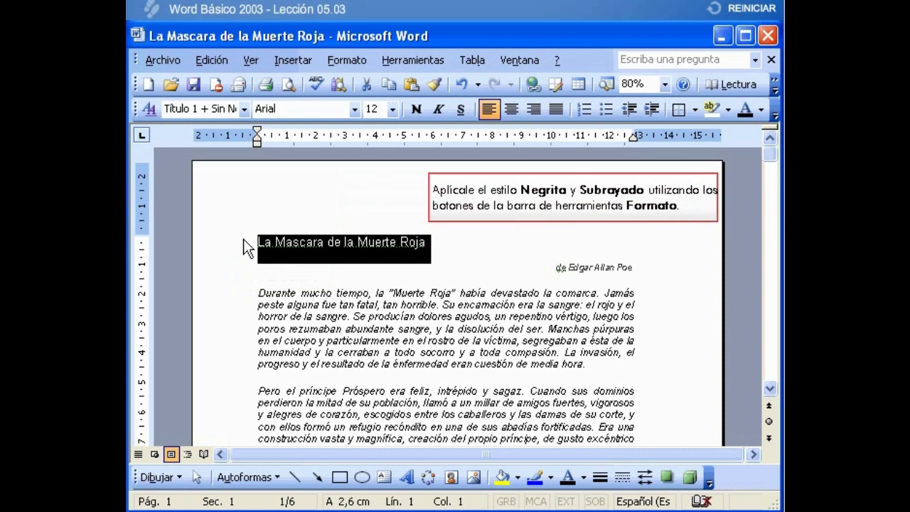
{"action": "left_click", "coordinate": [417, 109]}
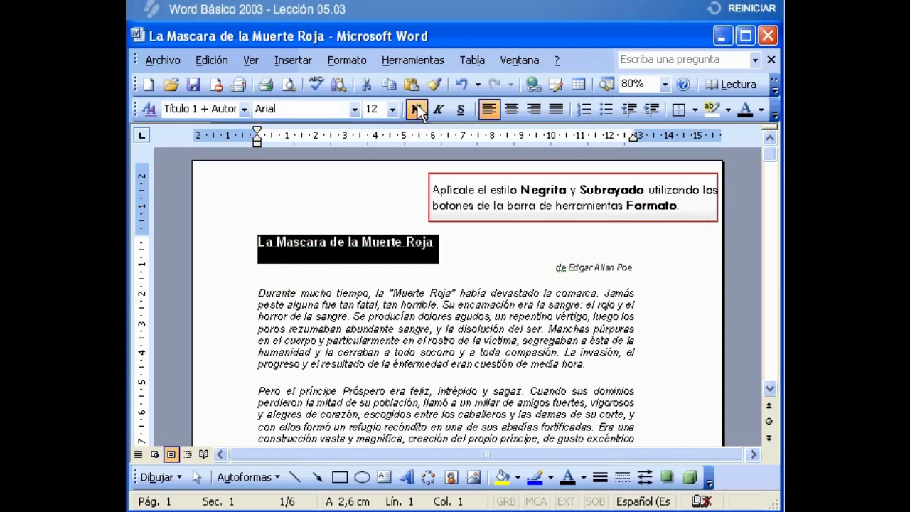
{"action": "left_click", "coordinate": [460, 110]}
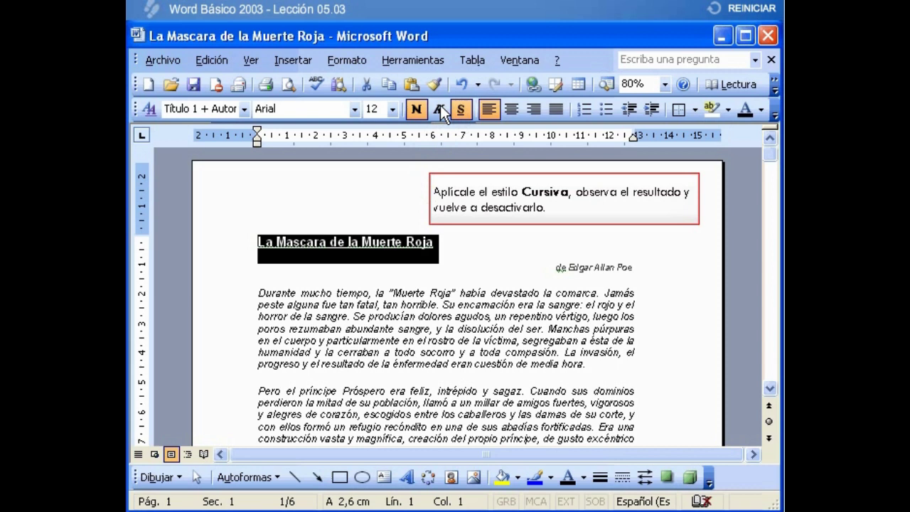
{"action": "left_click", "coordinate": [440, 110]}
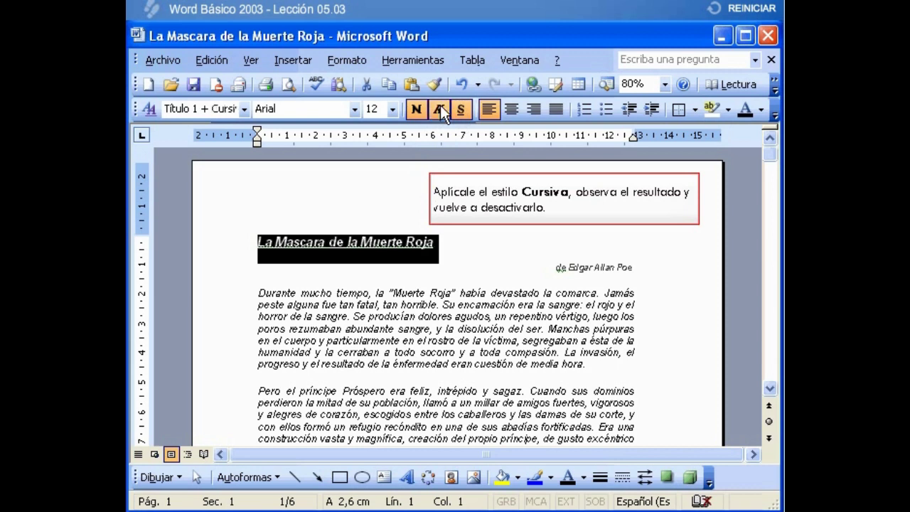
{"action": "left_click", "coordinate": [439, 109]}
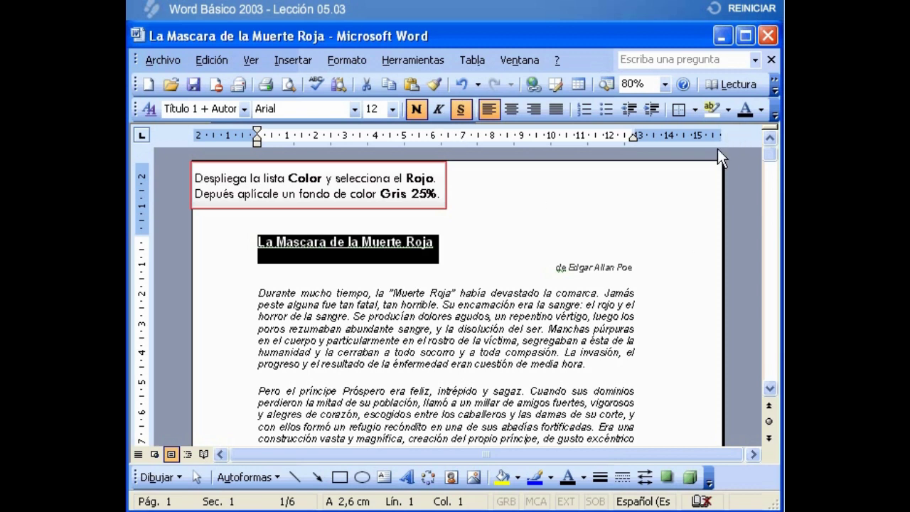
Give the document title a red font colour and a Gris 25% highlight
{"action": "left_click", "coordinate": [758, 108]}
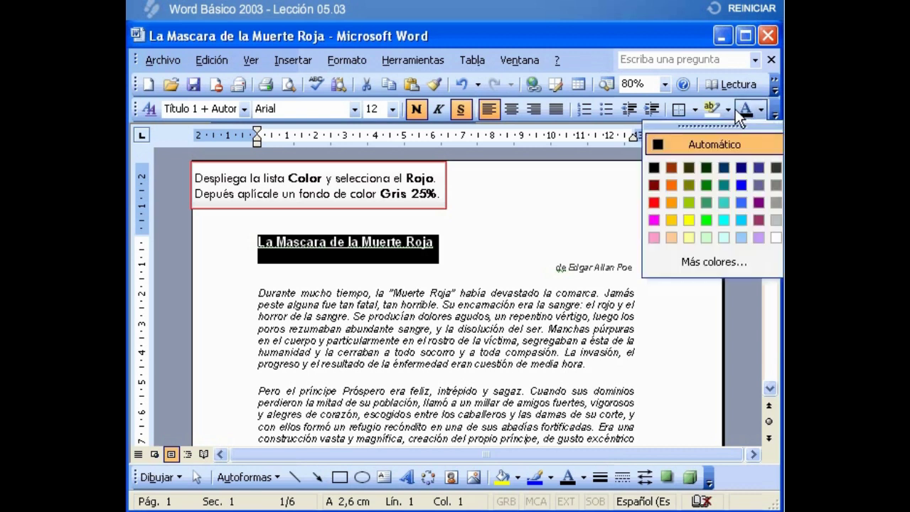
{"action": "left_click", "coordinate": [657, 202]}
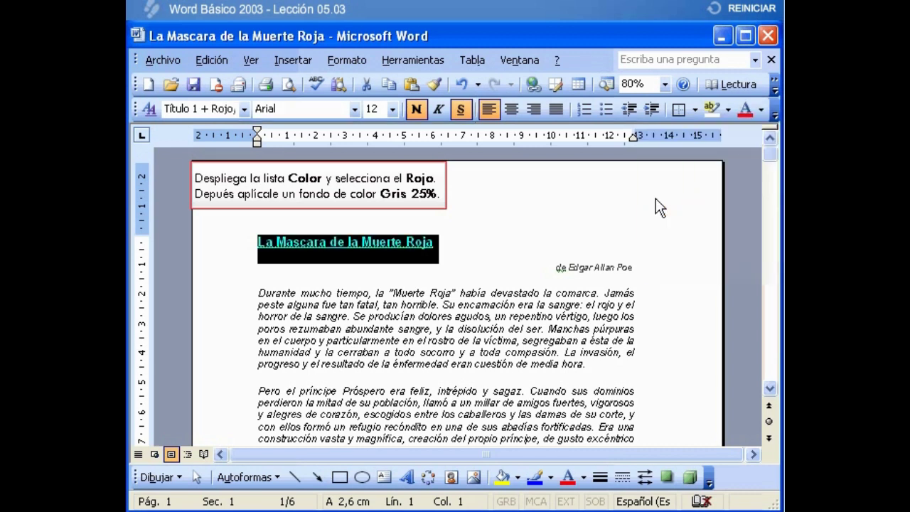
{"action": "left_click", "coordinate": [731, 108]}
{"action": "left_click", "coordinate": [763, 196]}
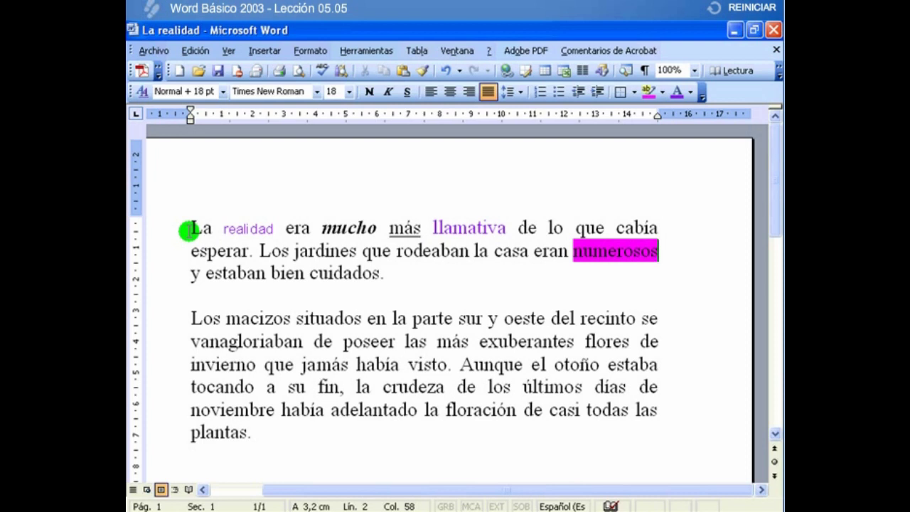
Set a single wavy underline style for the word "realidad" in the font settings
{"action": "double_click", "coordinate": [242, 229]}
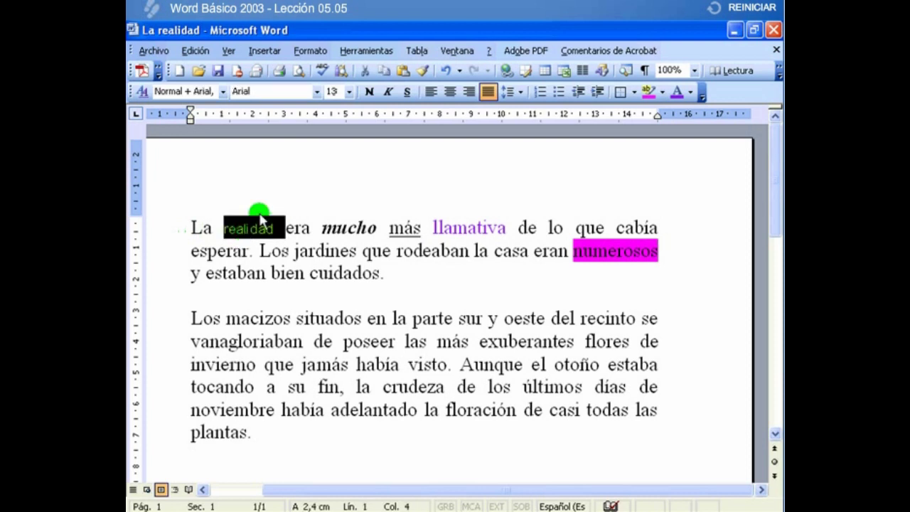
{"action": "left_click", "coordinate": [313, 52]}
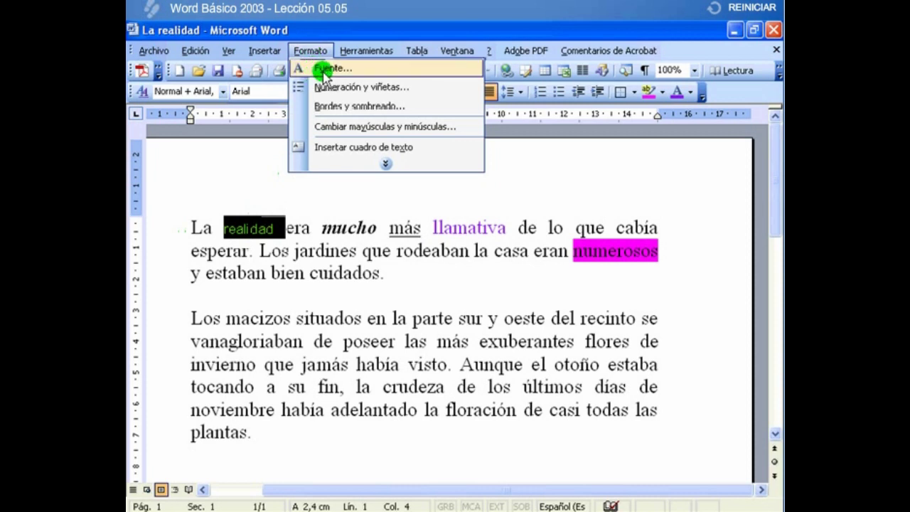
{"action": "left_click", "coordinate": [388, 71]}
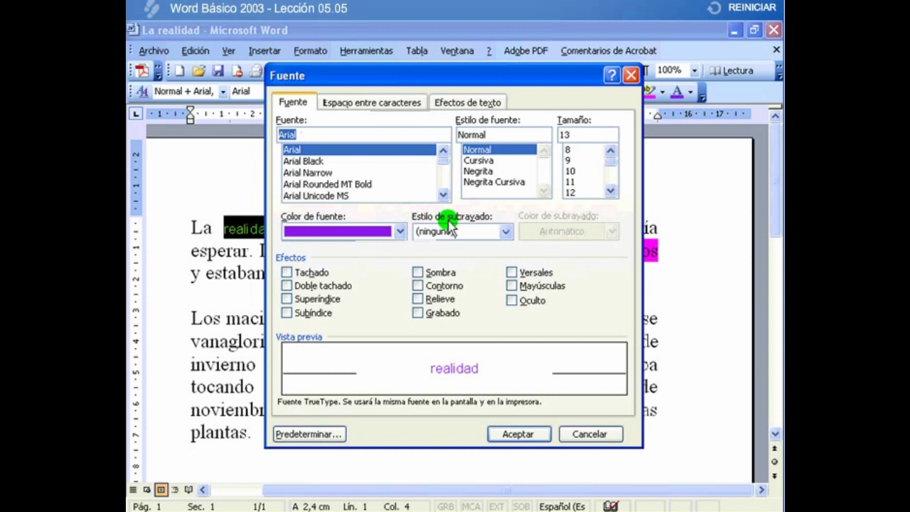
{"action": "left_click", "coordinate": [506, 231]}
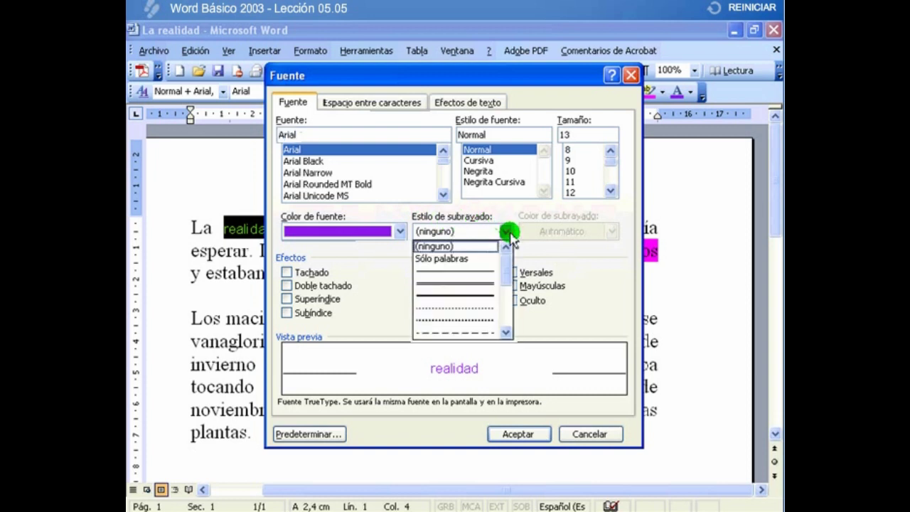
{"action": "left_click_drag", "start_coordinate": [505, 270], "coordinate": [509, 317]}
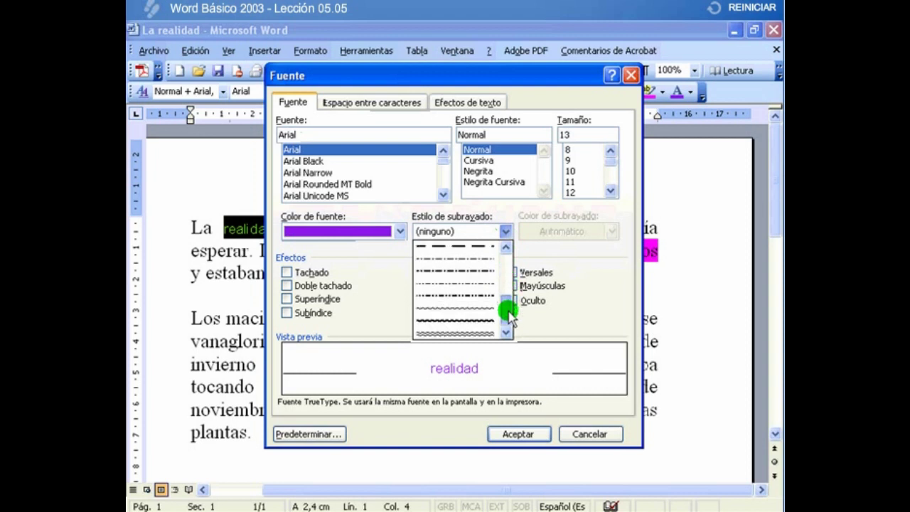
{"action": "left_click", "coordinate": [478, 315]}
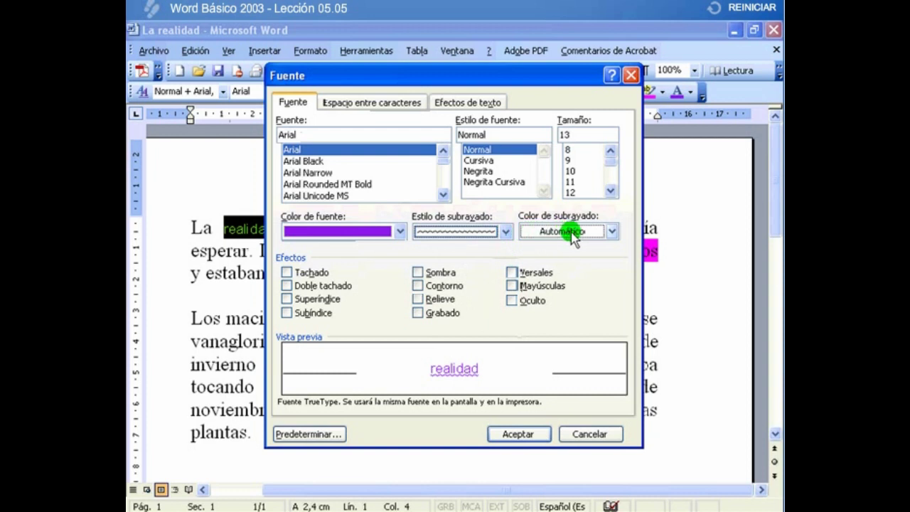
Set the underline colour of the word "realidad" to orange and apply the font settings
{"action": "left_click", "coordinate": [611, 232]}
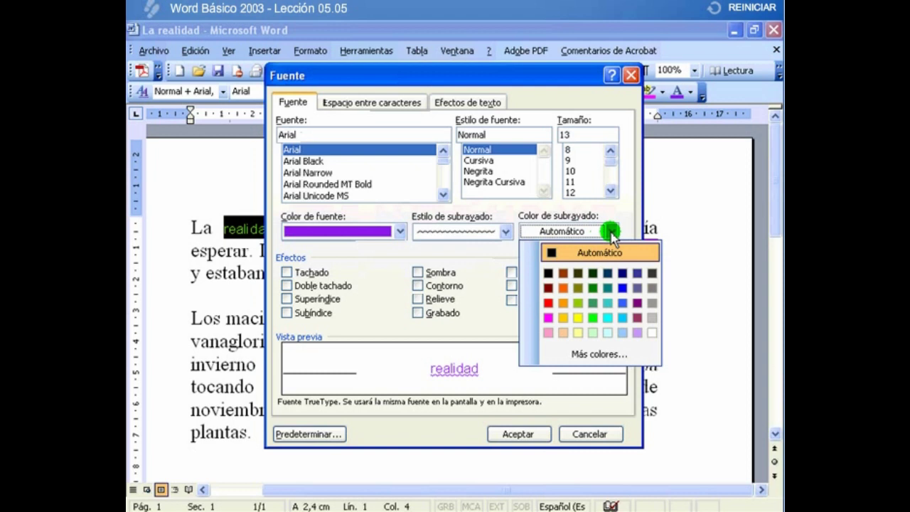
{"action": "left_click", "coordinate": [562, 303]}
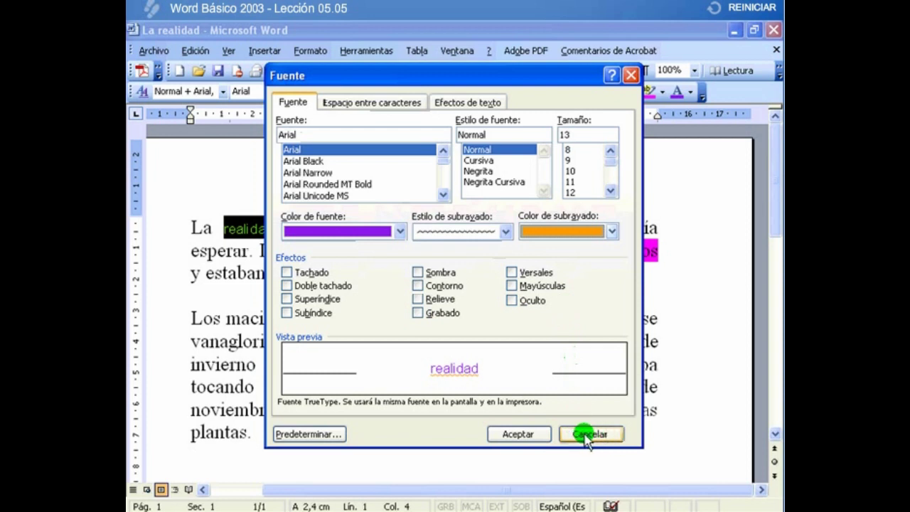
{"action": "left_click", "coordinate": [518, 433]}
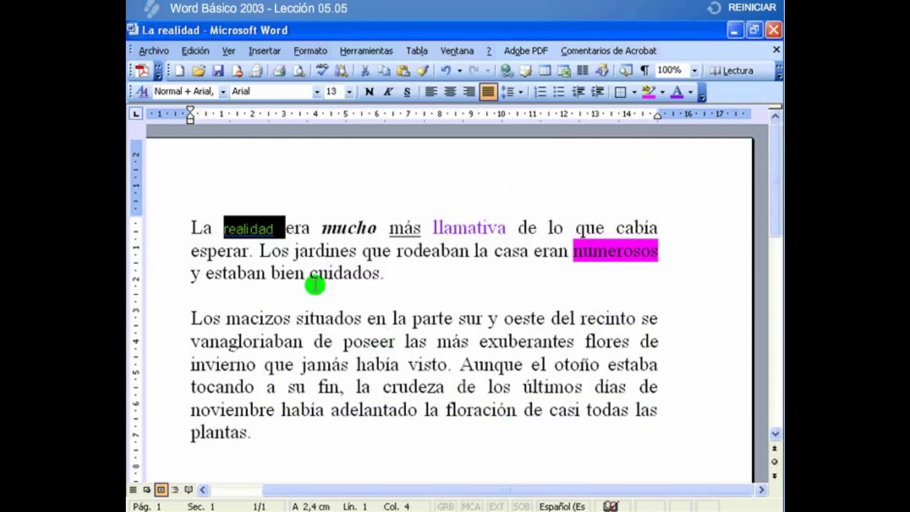
{"action": "left_click", "coordinate": [255, 204]}
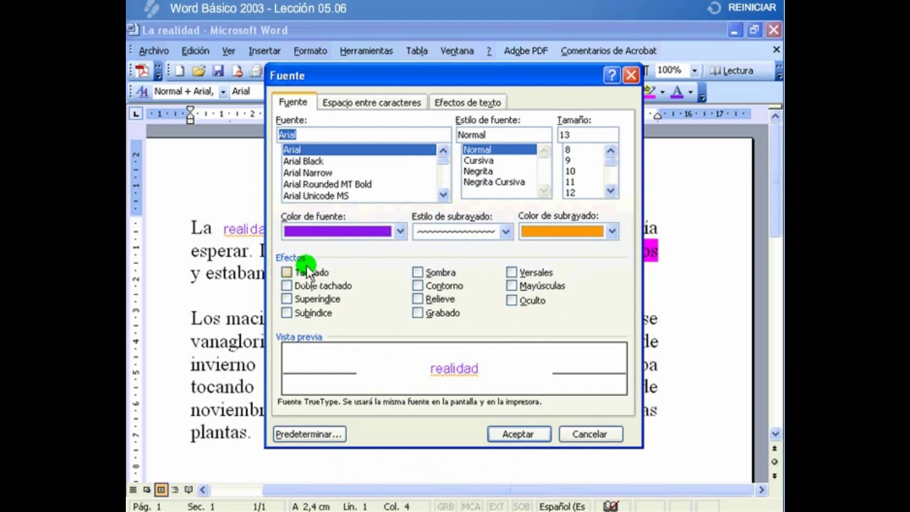
Try the double strikethrough, outline and emboss effects on the word "realidad" in the font settings
{"action": "left_click", "coordinate": [304, 285]}
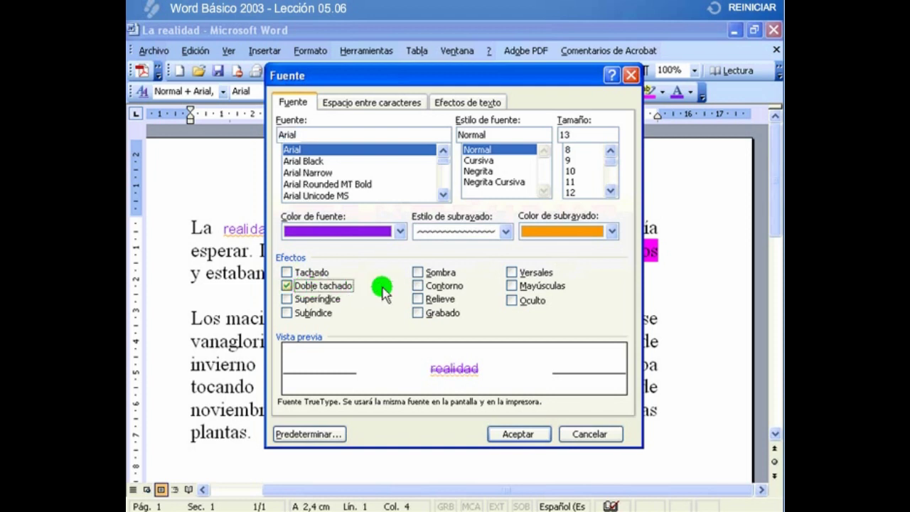
{"action": "left_click", "coordinate": [419, 286]}
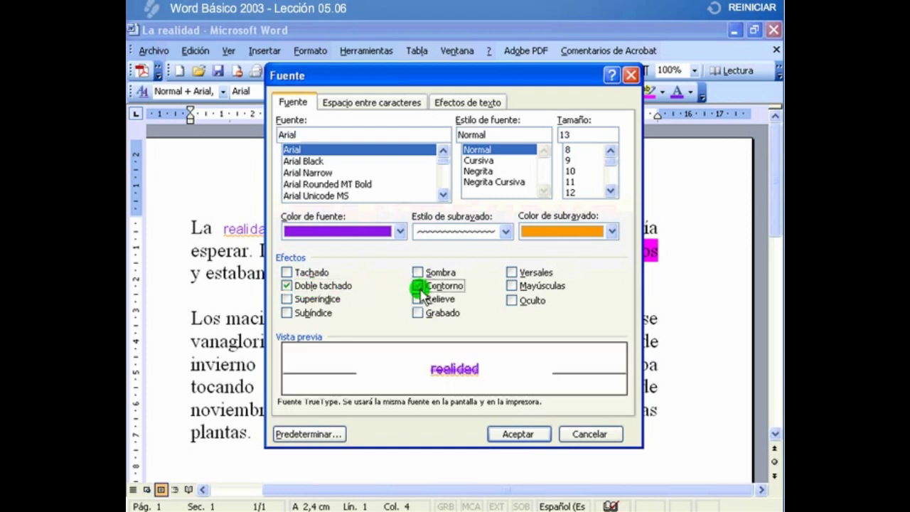
{"action": "left_click", "coordinate": [419, 299]}
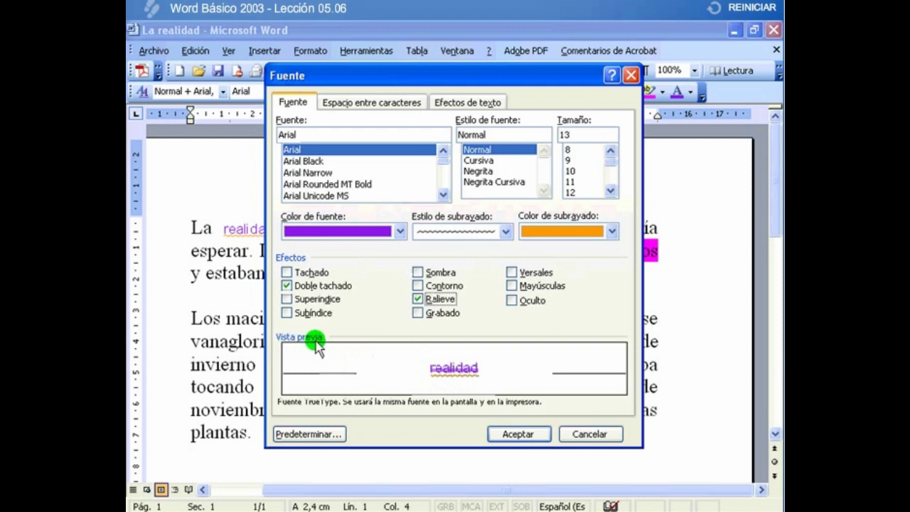
{"action": "left_click", "coordinate": [417, 300]}
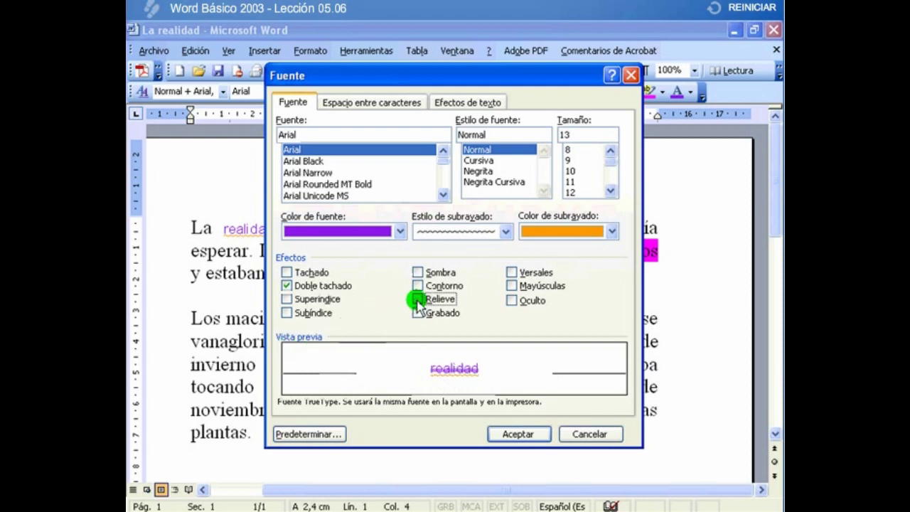
{"action": "left_click", "coordinate": [287, 285]}
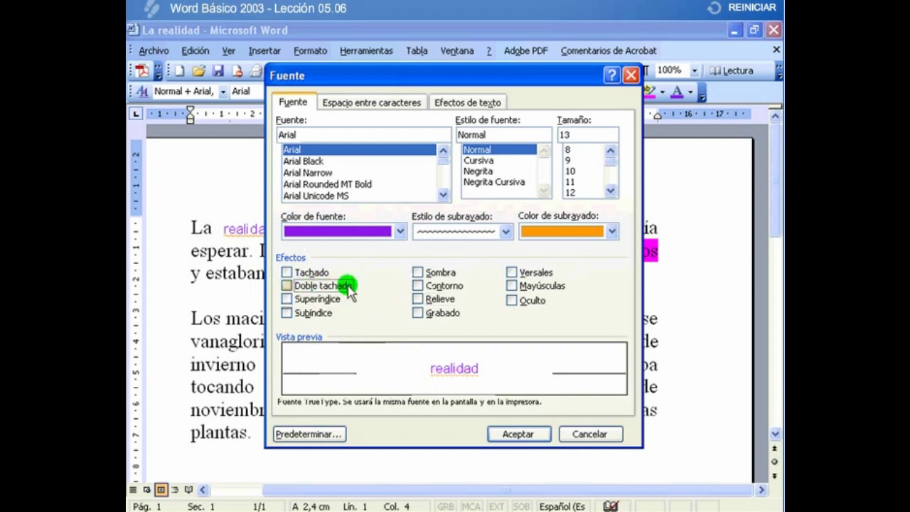
{"action": "left_click", "coordinate": [418, 299]}
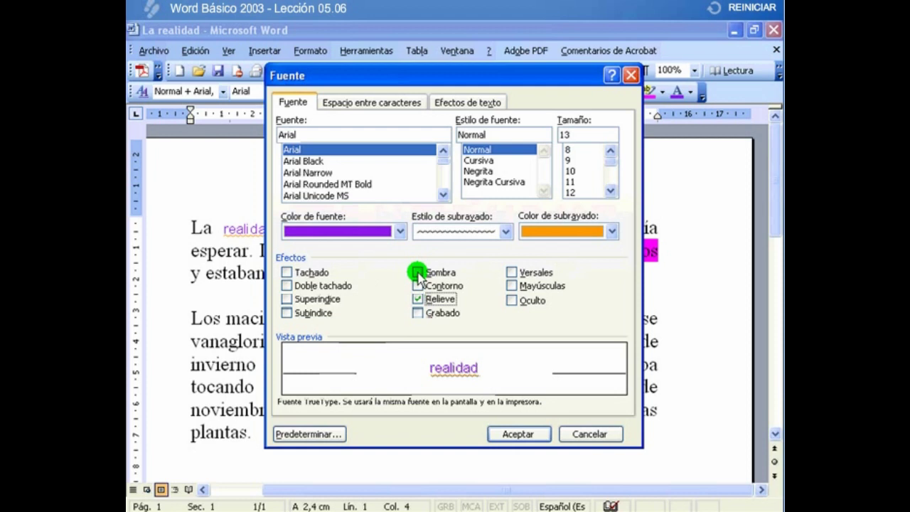
Choose the shadow effect for the word "realidad", and try superscript and subscript before clearing them
{"action": "left_click", "coordinate": [417, 272]}
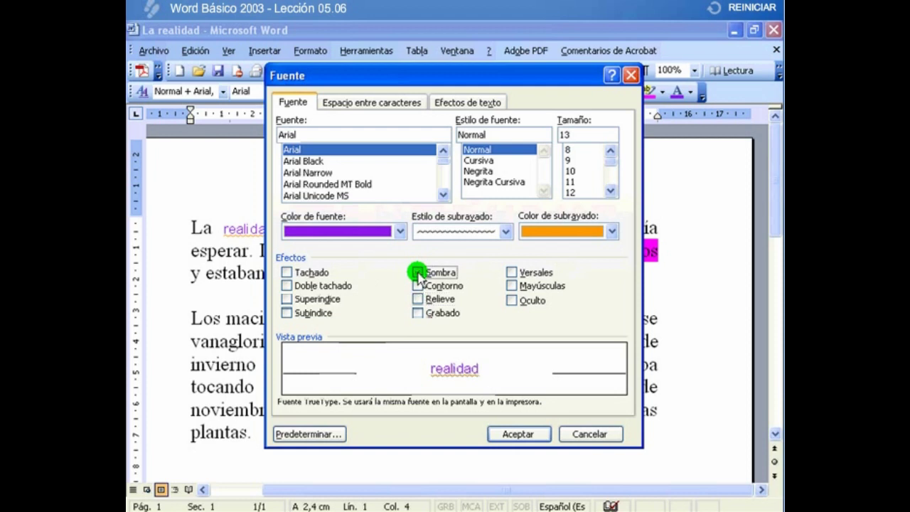
{"action": "left_click", "coordinate": [321, 299]}
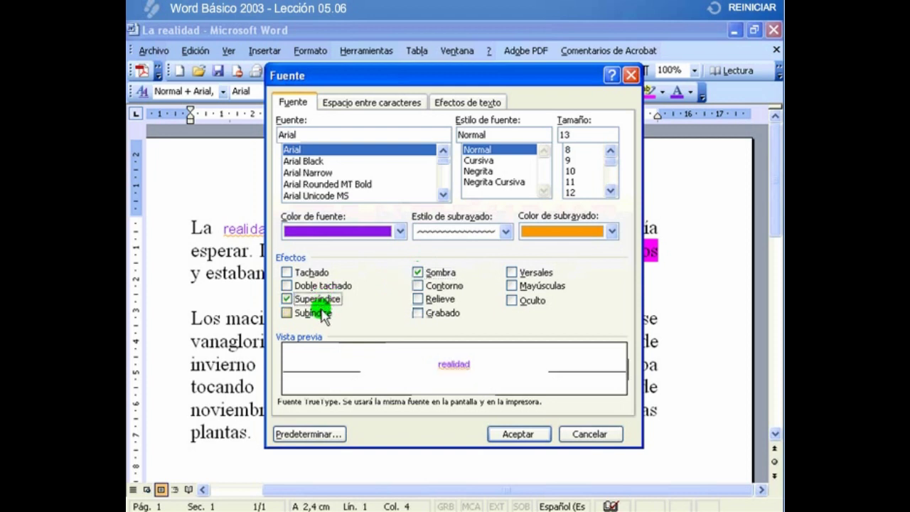
{"action": "left_click", "coordinate": [322, 313]}
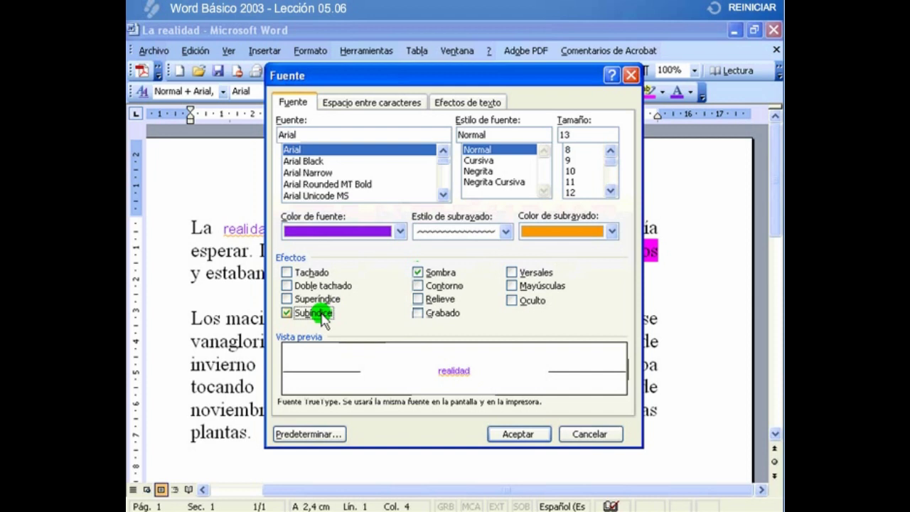
{"action": "left_click", "coordinate": [322, 313]}
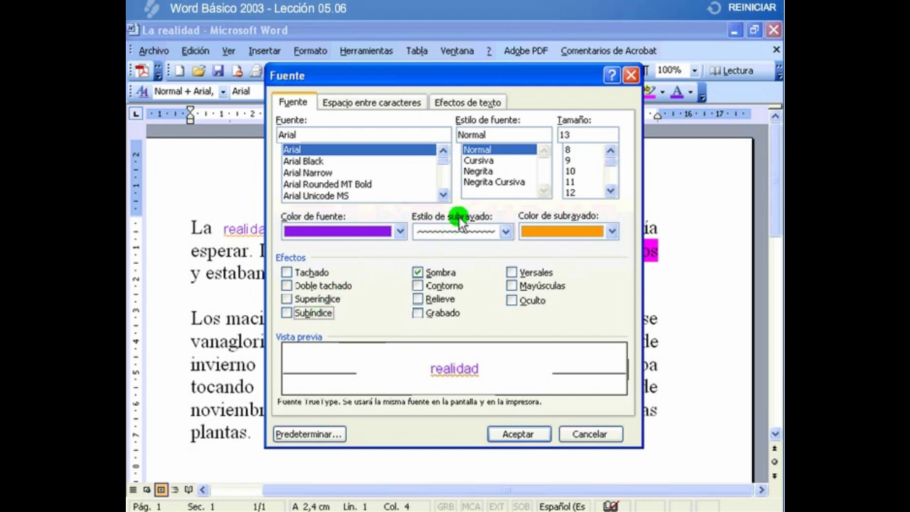
Choose the Luminosos text animation for the word "realidad", after trying Texto chispeante, and apply the font settings
{"action": "left_click", "coordinate": [467, 104]}
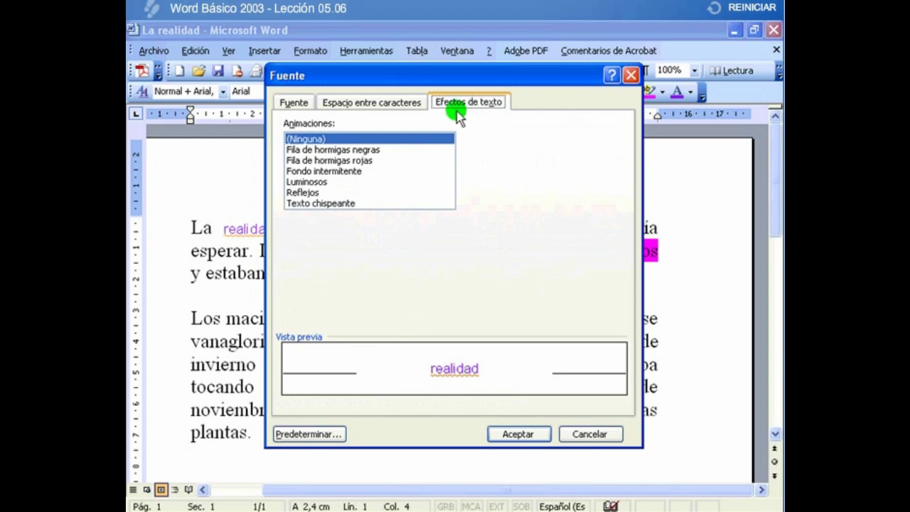
{"action": "left_click", "coordinate": [307, 203]}
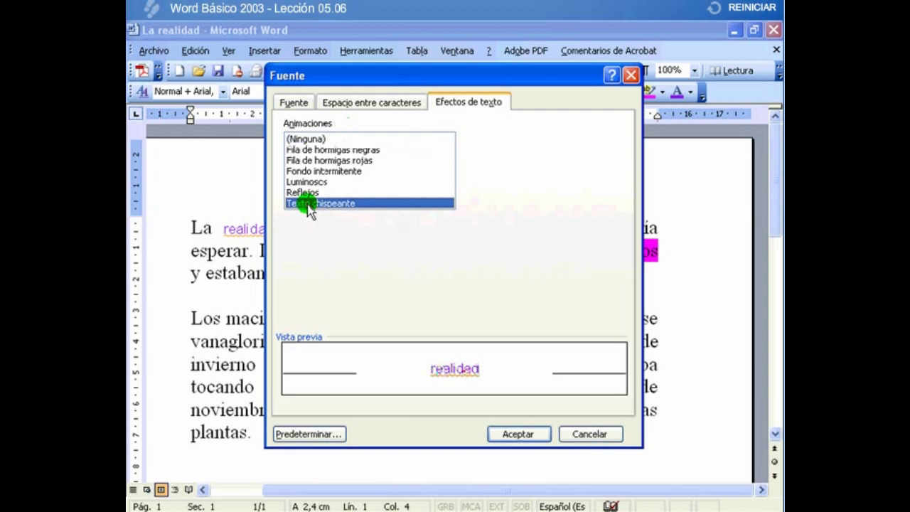
{"action": "left_click", "coordinate": [307, 182]}
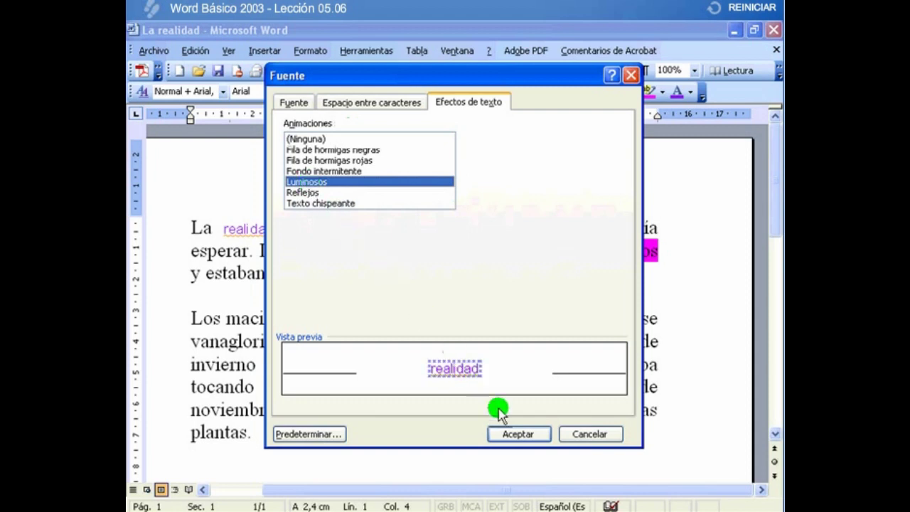
{"action": "left_click", "coordinate": [517, 435]}
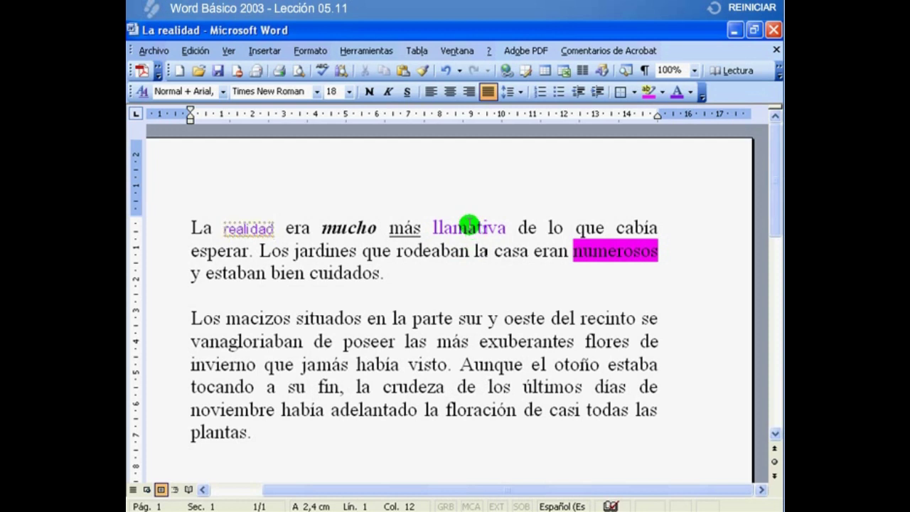
Copy the formatting of the word "llamativa" onto the second paragraph's text from "en la parte sur" through "había visto."
{"action": "left_click", "coordinate": [467, 226]}
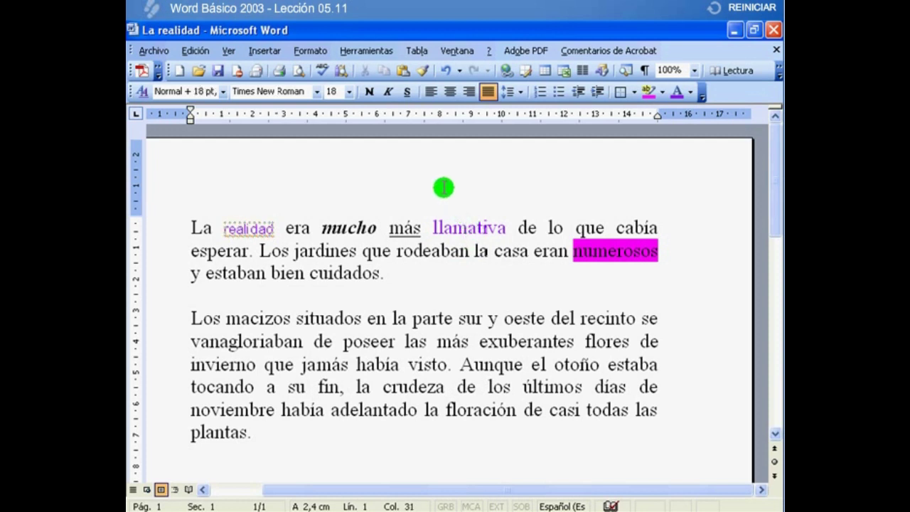
{"action": "left_click", "coordinate": [425, 74]}
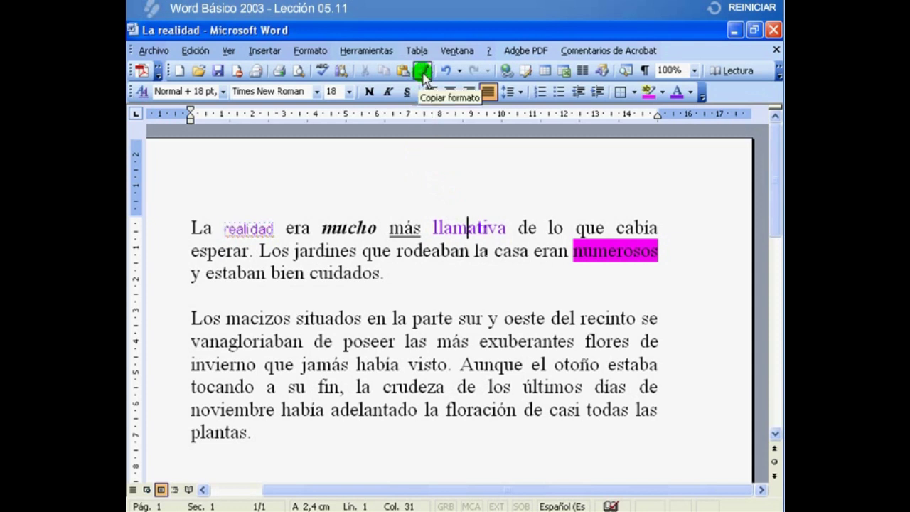
{"action": "left_click", "coordinate": [424, 73]}
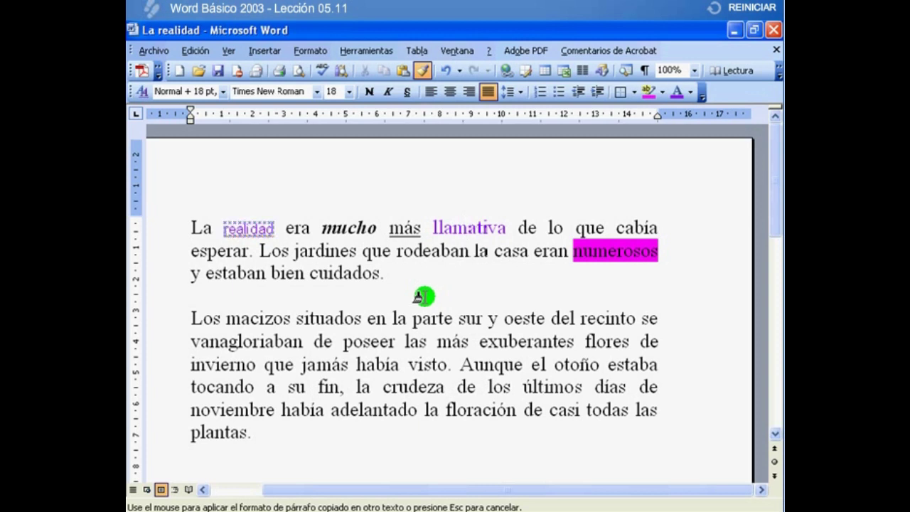
{"action": "mouse_move", "coordinate": [367, 317]}
{"action": "left_mouse_down"}
{"action": "mouse_move", "coordinate": [394, 359]}
{"action": "mouse_move", "coordinate": [458, 364]}
{"action": "left_mouse_up"}
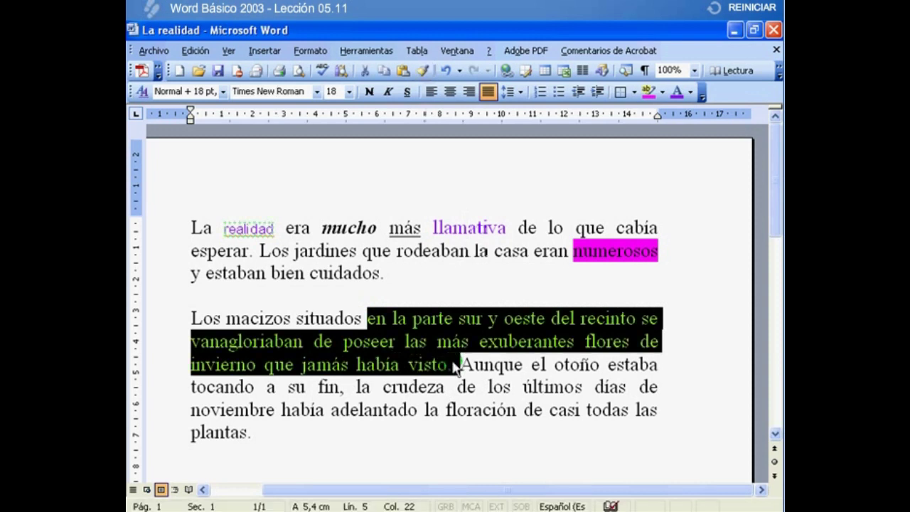
{"action": "left_click", "coordinate": [454, 286]}
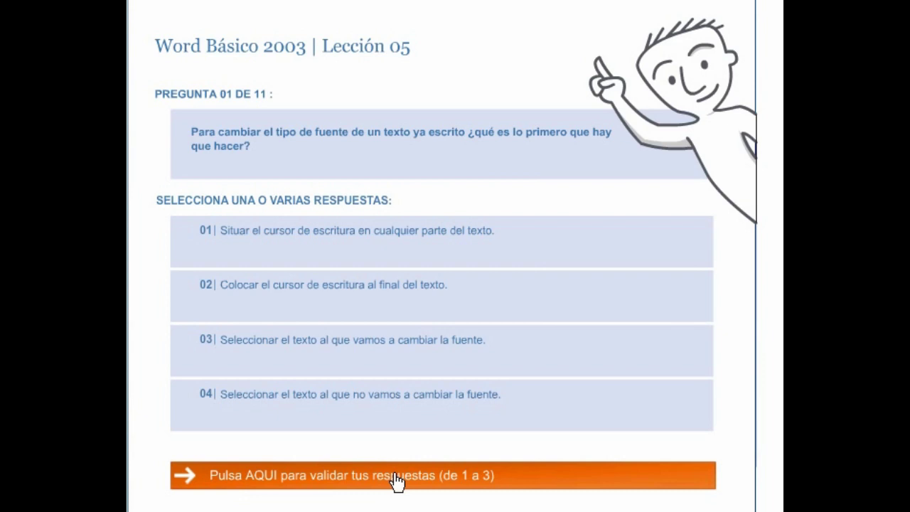
Submit quiz questions 1 to 3 of Word Básico 2003 Lección 05 without selecting any answers
{"action": "left_click", "coordinate": [396, 480]}
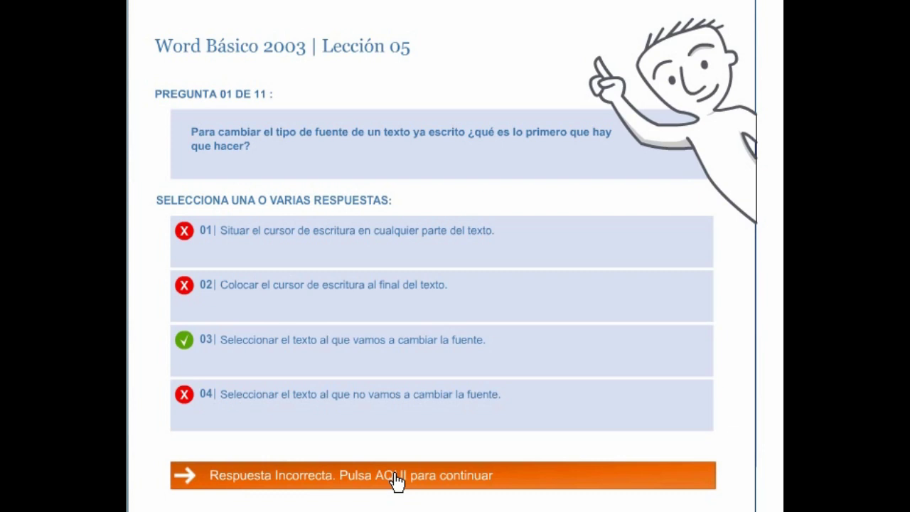
{"action": "left_click", "coordinate": [396, 481]}
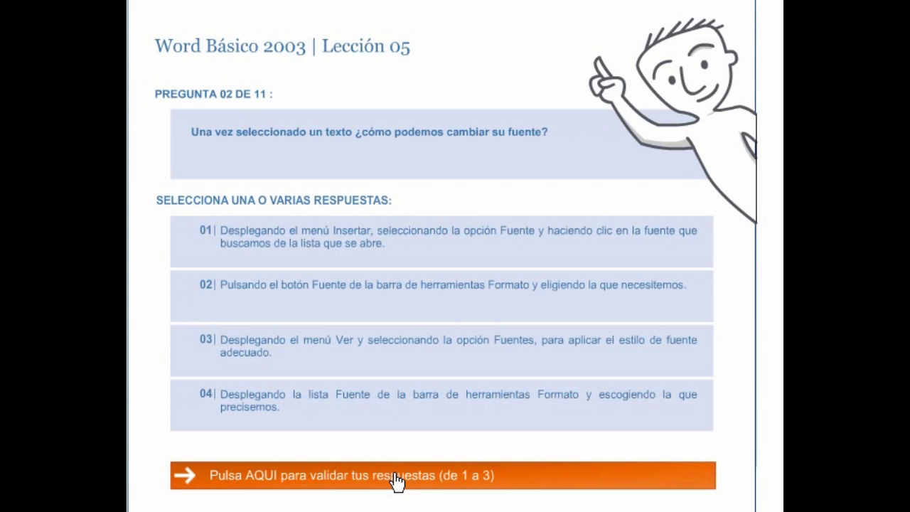
{"action": "left_click", "coordinate": [395, 481]}
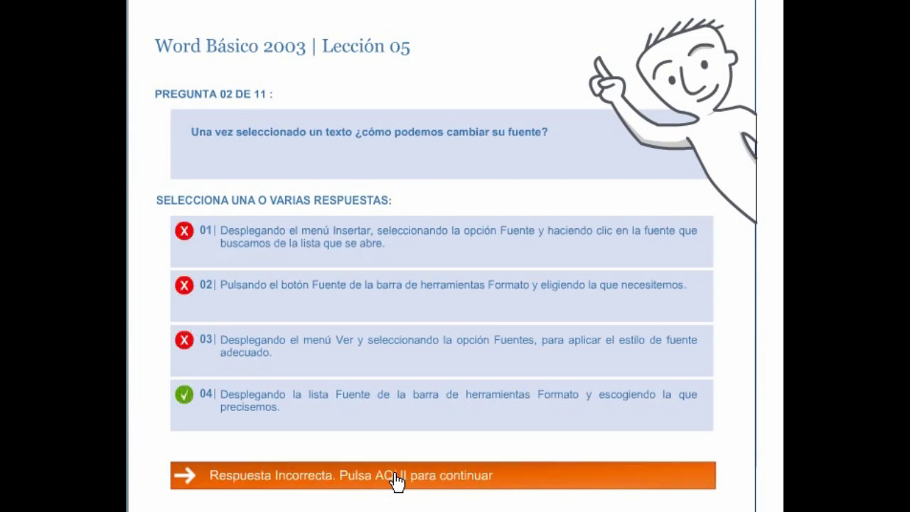
{"action": "left_click", "coordinate": [396, 480]}
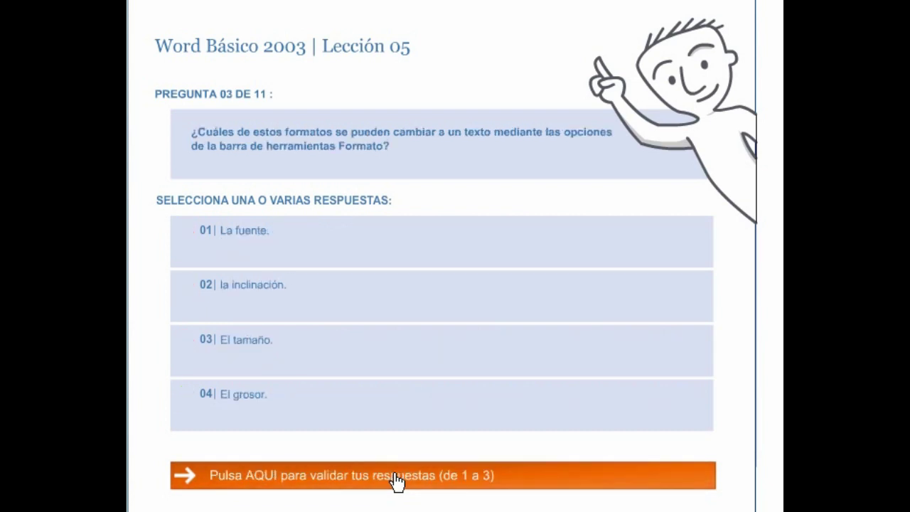
{"action": "left_click", "coordinate": [396, 480]}
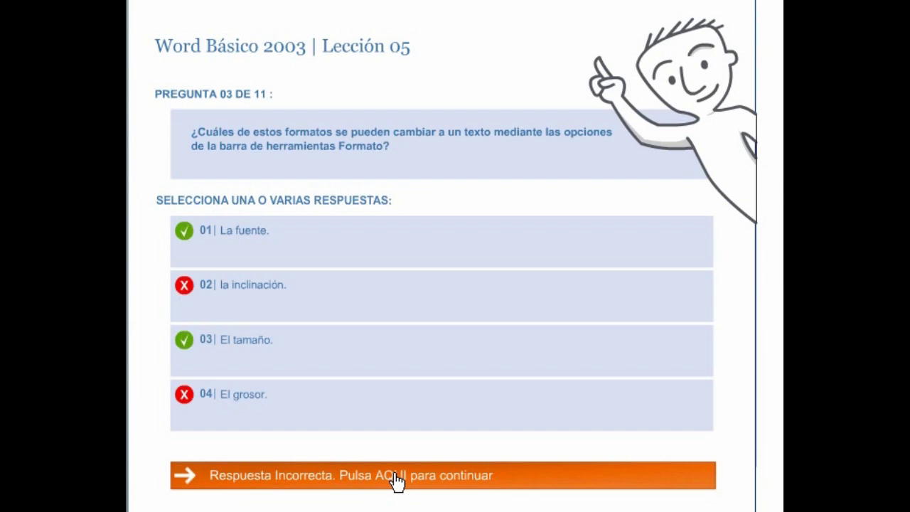
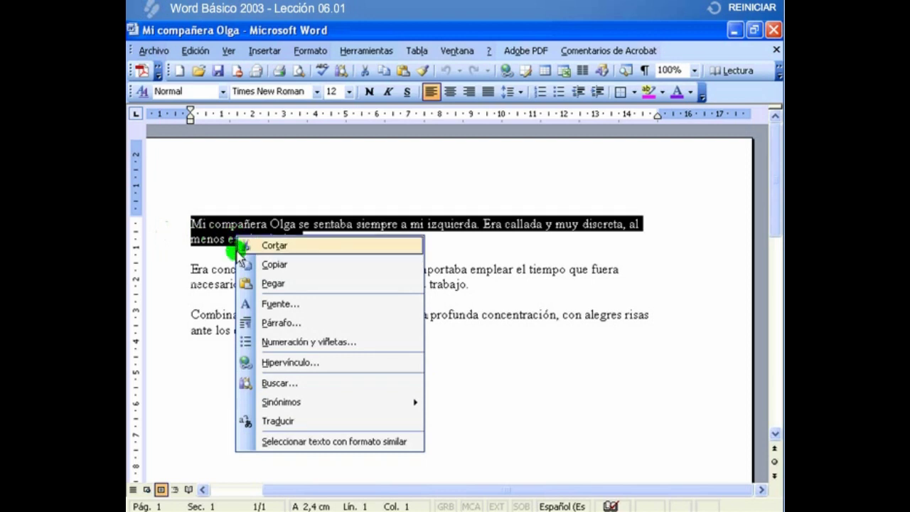
Copy the opening paragraph and paste it on a new line directly below the paragraph ending "chistes de los demás."
{"action": "left_click", "coordinate": [327, 265]}
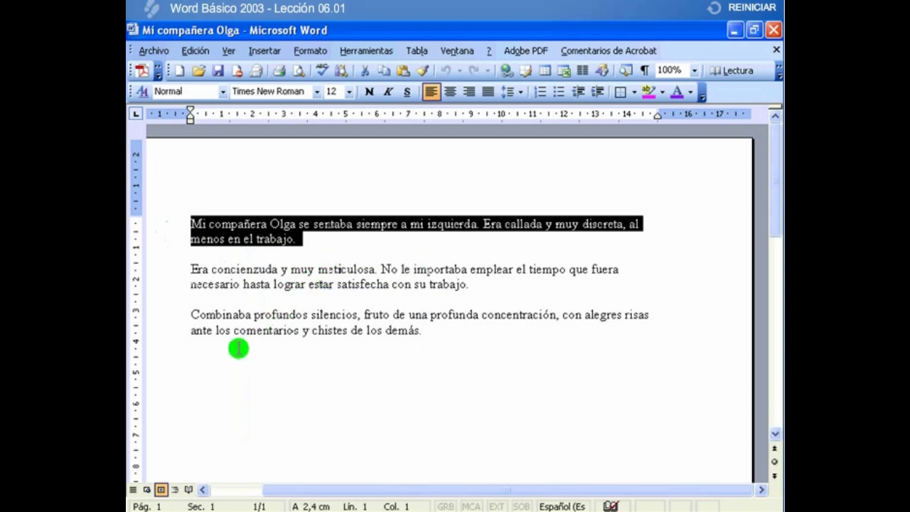
{"action": "left_click", "coordinate": [190, 355]}
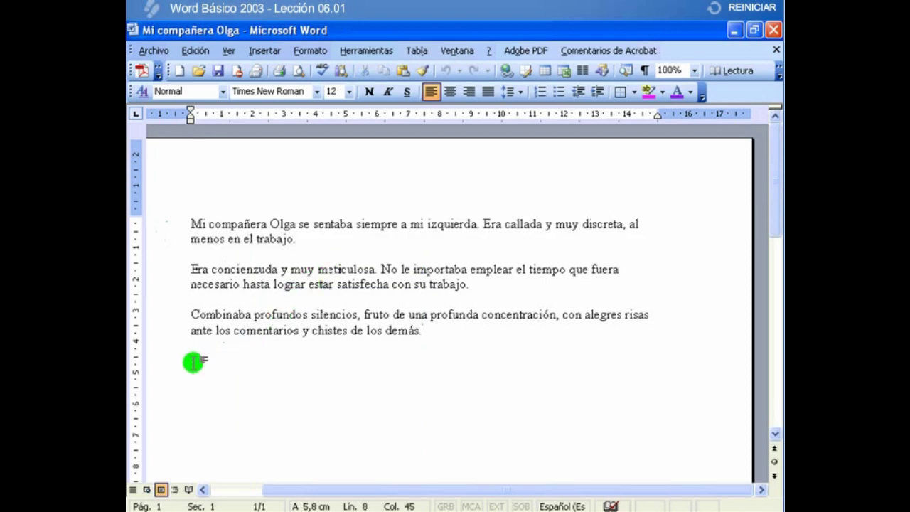
{"action": "key", "text": "Return"}
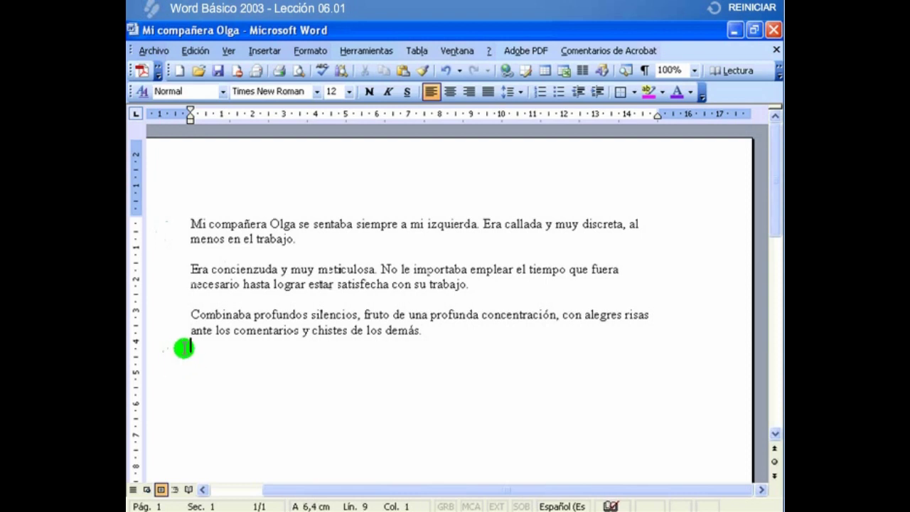
{"action": "right_click", "coordinate": [193, 349]}
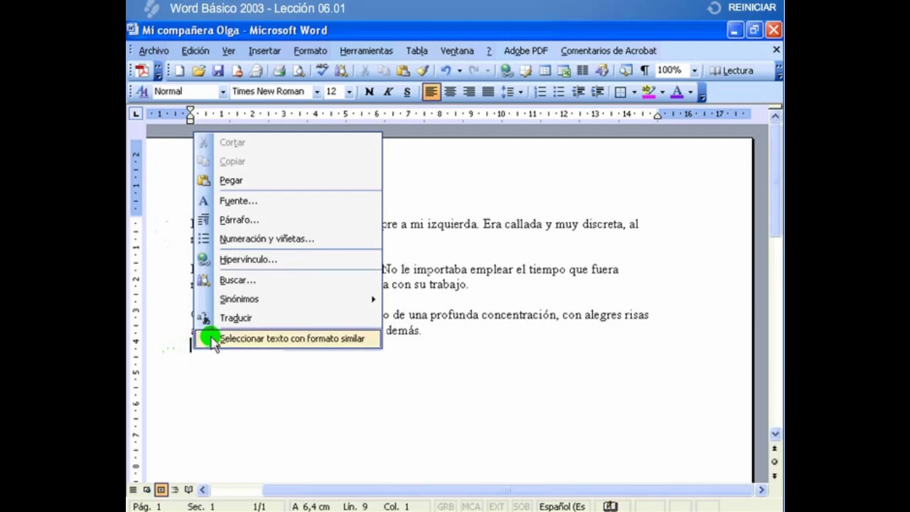
{"action": "left_click", "coordinate": [237, 183]}
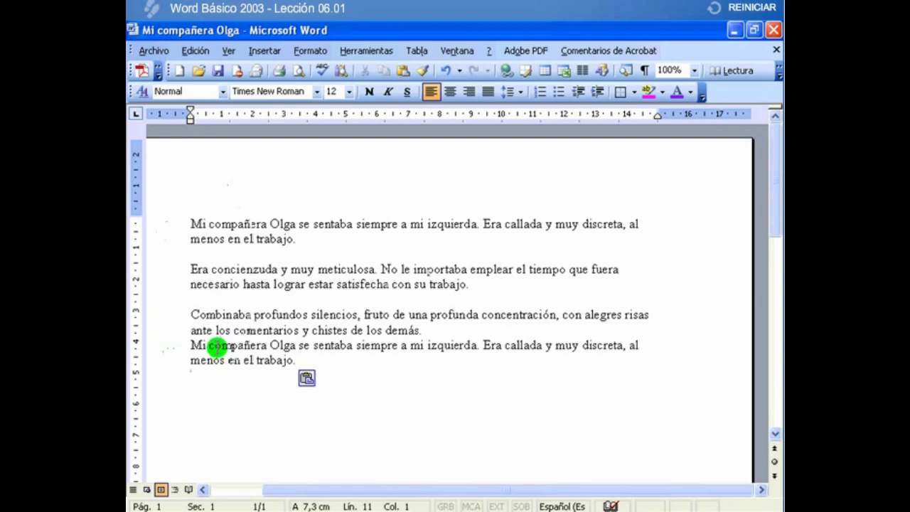
Paste the copied paragraph again at the end of the document, one blank line below its first copy
{"action": "key", "text": "Down"}
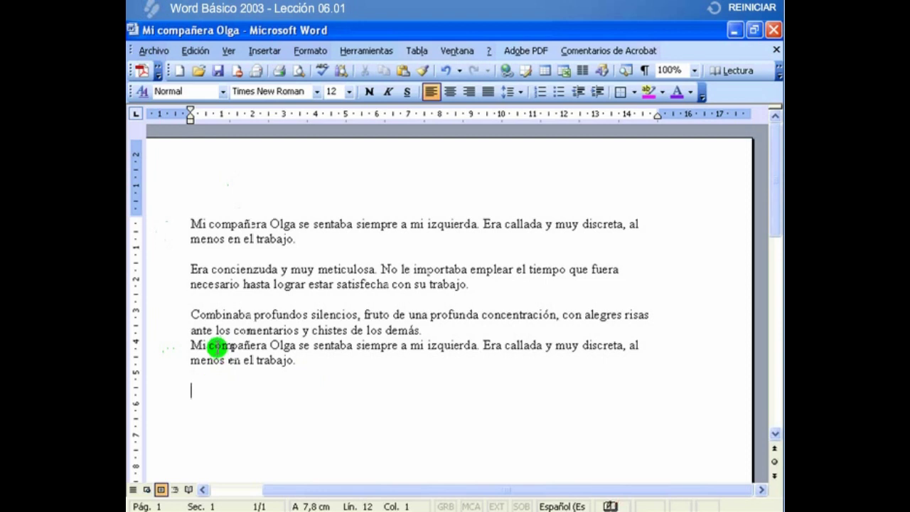
{"action": "right_click", "coordinate": [211, 387]}
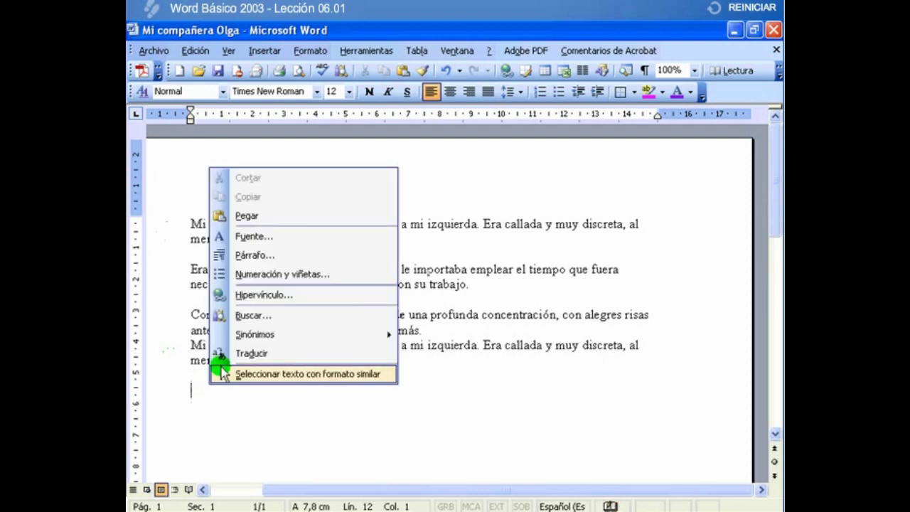
{"action": "left_click", "coordinate": [246, 216]}
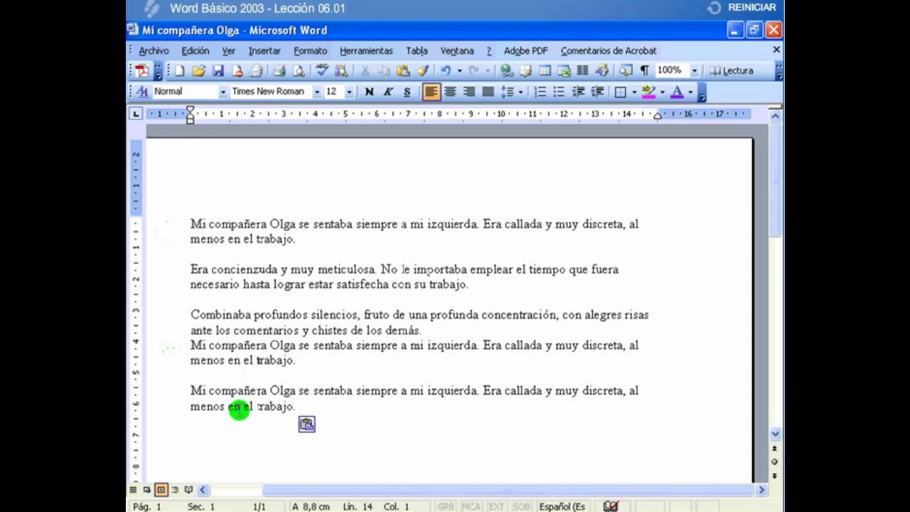
Copy the last paragraph of the document and paste it on the blank line directly below the opening paragraph
{"action": "left_click", "coordinate": [172, 395]}
{"action": "double_click", "coordinate": [172, 395]}
{"action": "key", "text": "ctrl+c"}
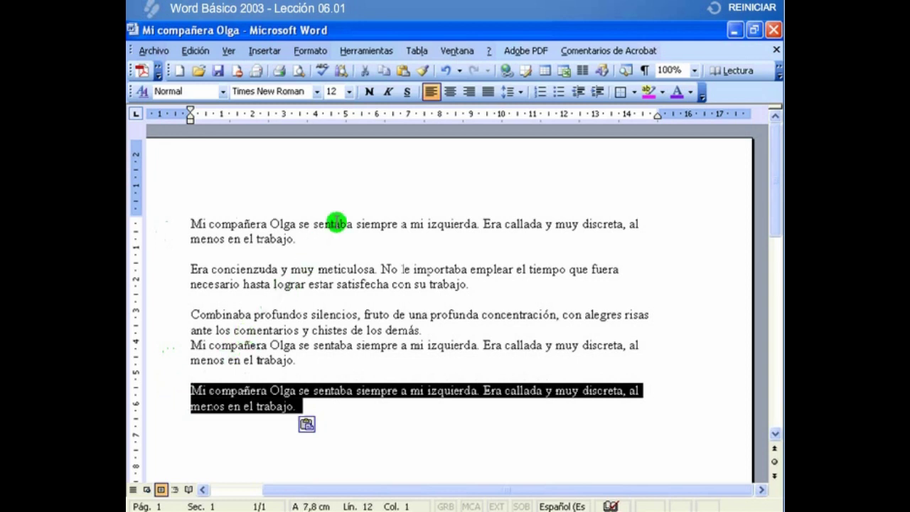
{"action": "left_click", "coordinate": [383, 72]}
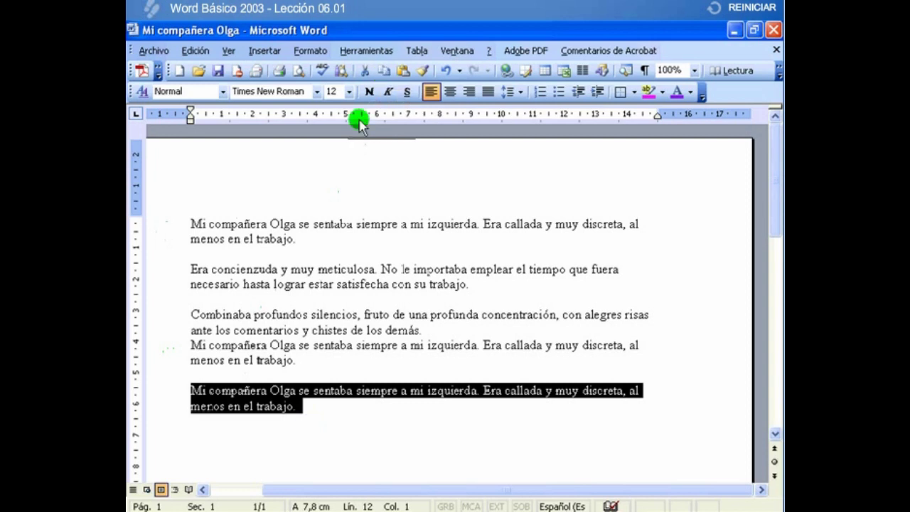
{"action": "left_click", "coordinate": [193, 253]}
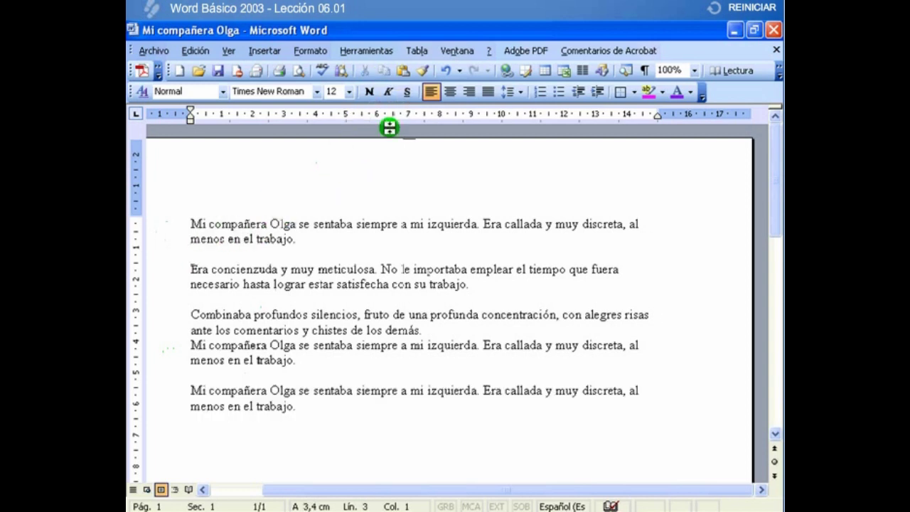
{"action": "left_click", "coordinate": [405, 70]}
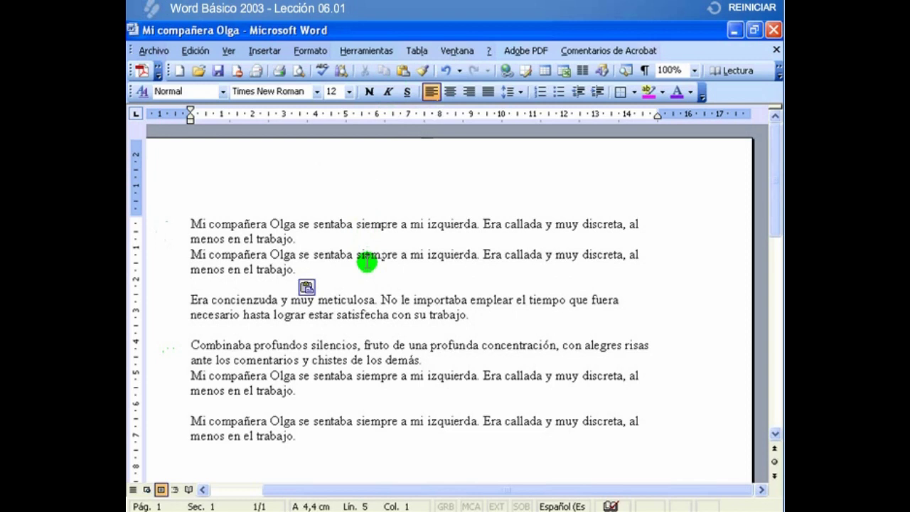
Check the keyboard shortcuts listed for copying and pasting while the copy below the opening paragraph is selected
{"action": "left_click", "coordinate": [171, 257]}
{"action": "left_click_drag", "start_coordinate": [171, 258], "coordinate": [168, 265]}
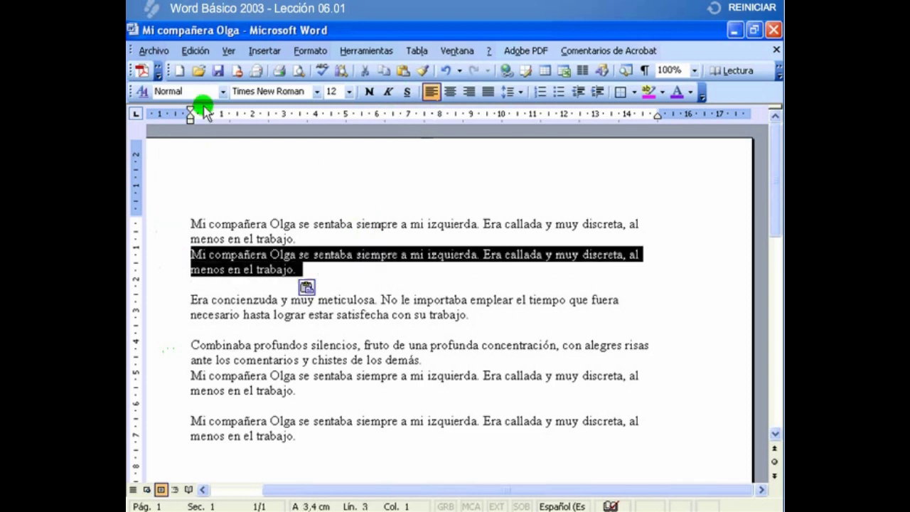
{"action": "left_click", "coordinate": [196, 51]}
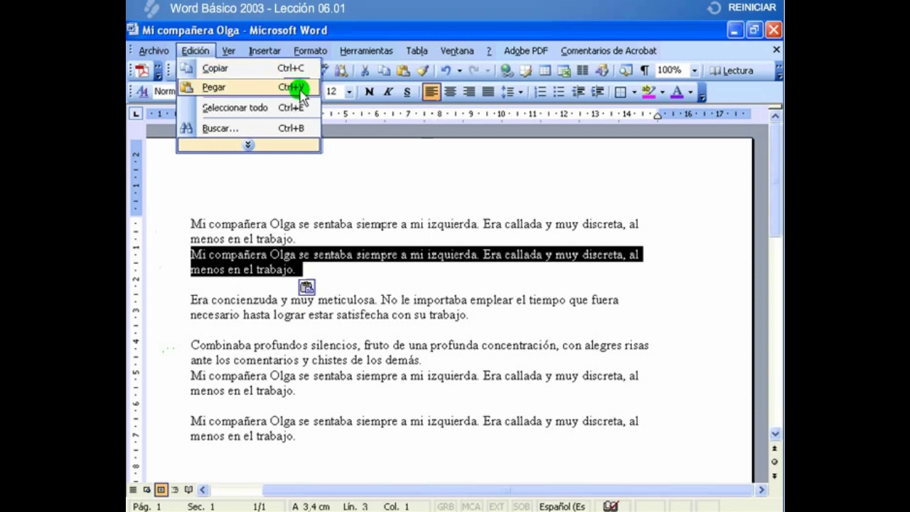
{"action": "left_click", "coordinate": [375, 162]}
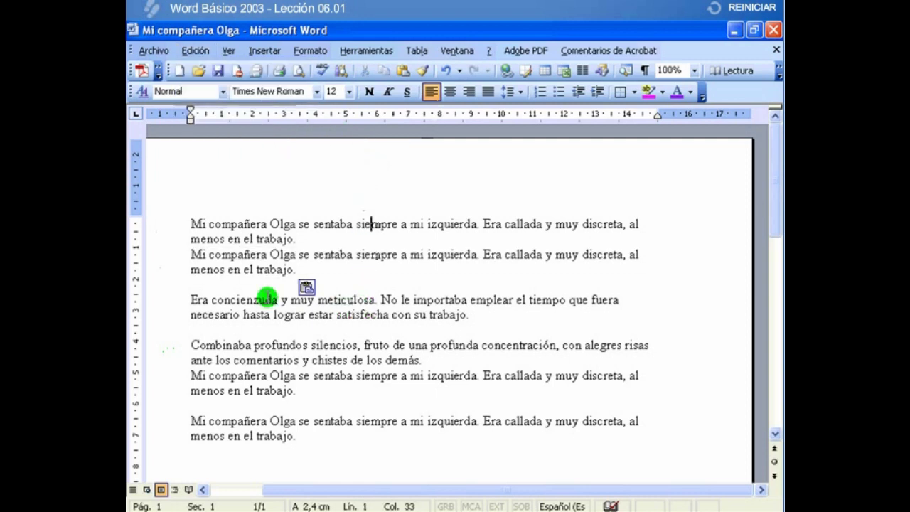
Cut the duplicate paragraph directly below the opening one and paste it on the line after the document's last paragraph
{"action": "left_click", "coordinate": [162, 258]}
{"action": "left_click_drag", "start_coordinate": [162, 258], "coordinate": [161, 267]}
{"action": "key", "text": "ctrl+c"}
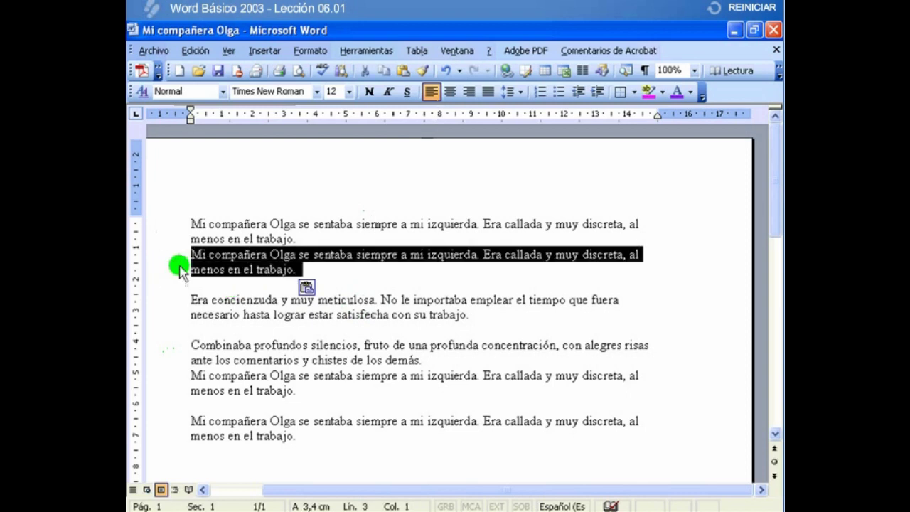
{"action": "right_click", "coordinate": [217, 265]}
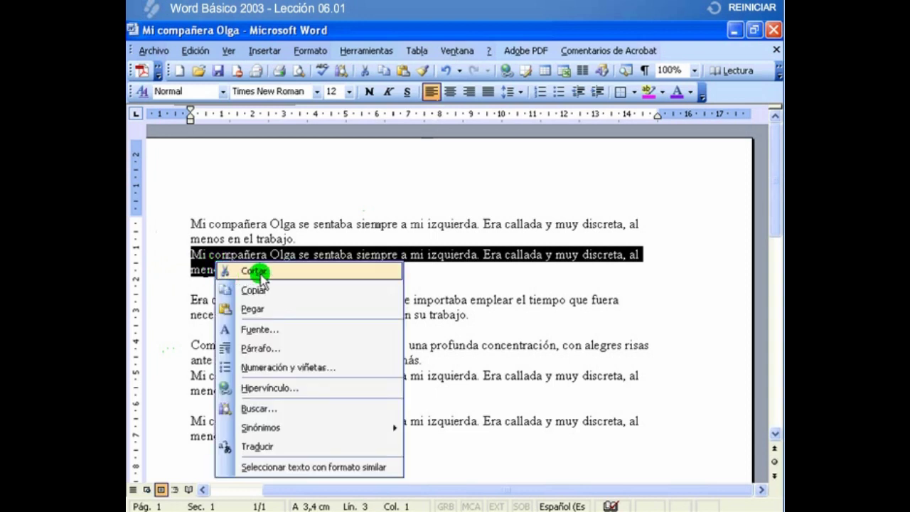
{"action": "left_click", "coordinate": [316, 271]}
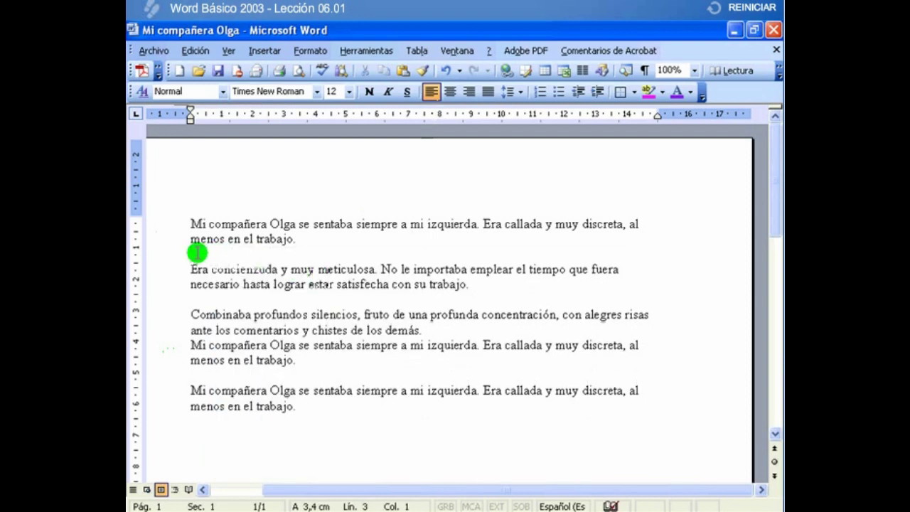
{"action": "double_click", "coordinate": [192, 427]}
{"action": "right_click", "coordinate": [191, 429]}
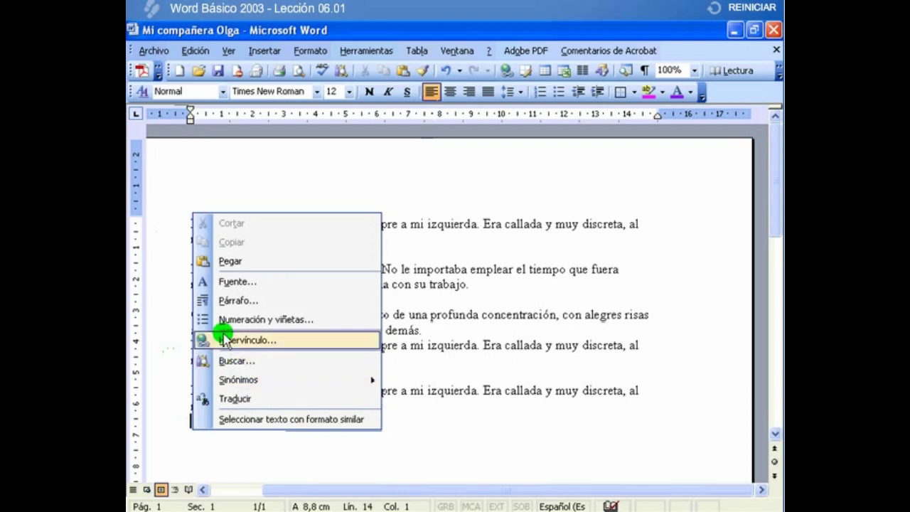
{"action": "left_click", "coordinate": [228, 263]}
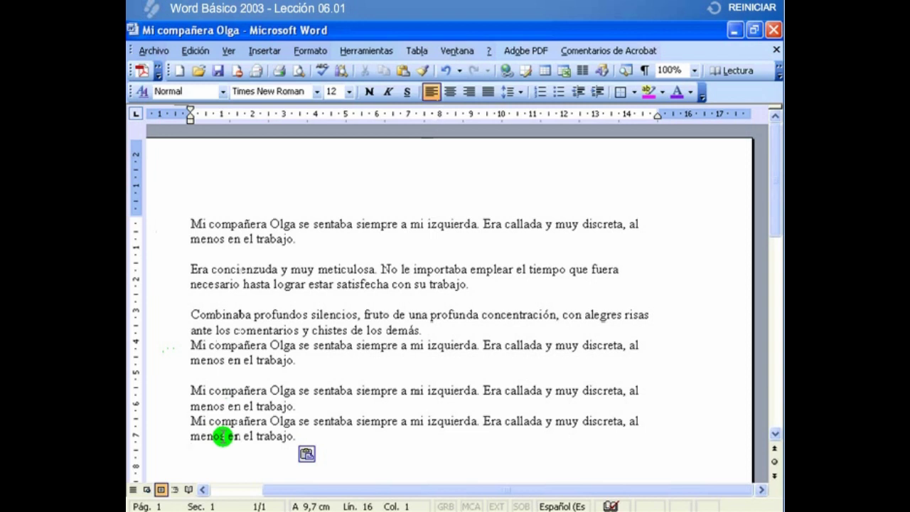
Move the last duplicate paragraph to the blank line before the paragraph beginning "Combinaba profundos silencios" by cutting and pasting it
{"action": "left_click_drag", "start_coordinate": [171, 422], "coordinate": [169, 431]}
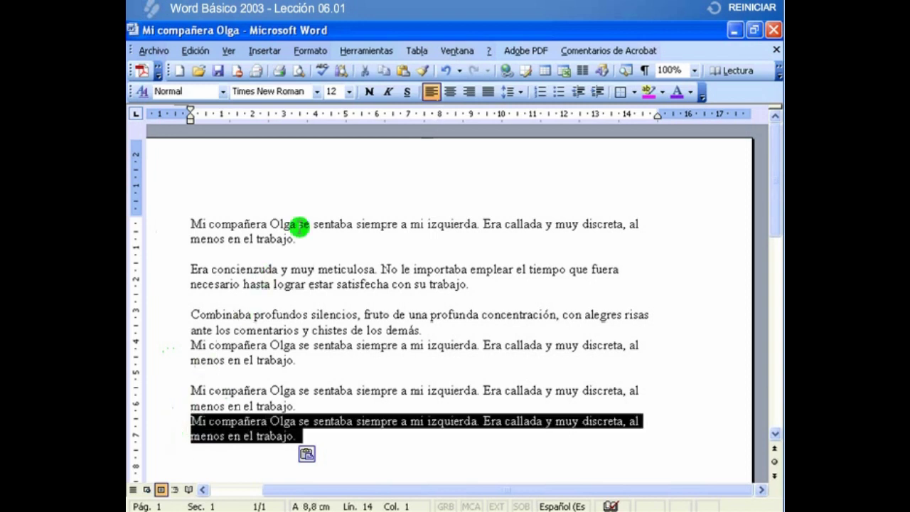
{"action": "left_click", "coordinate": [362, 72]}
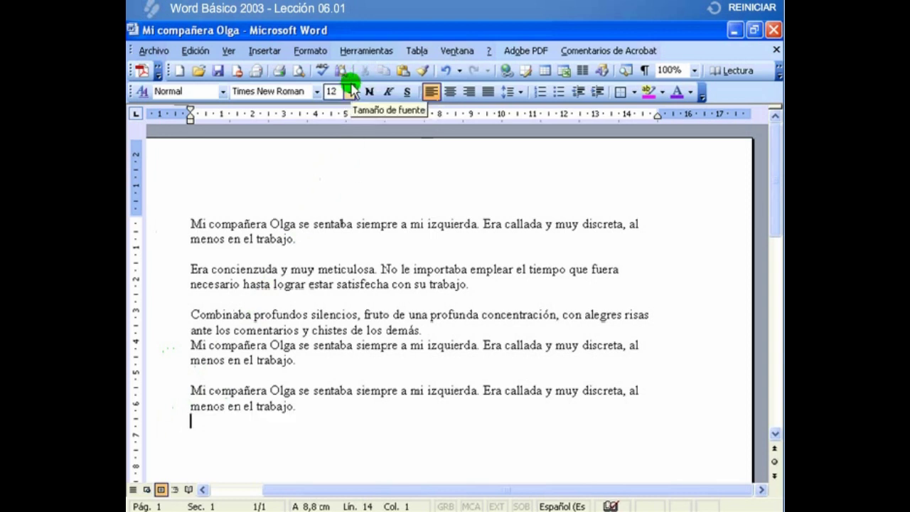
{"action": "left_click", "coordinate": [292, 300]}
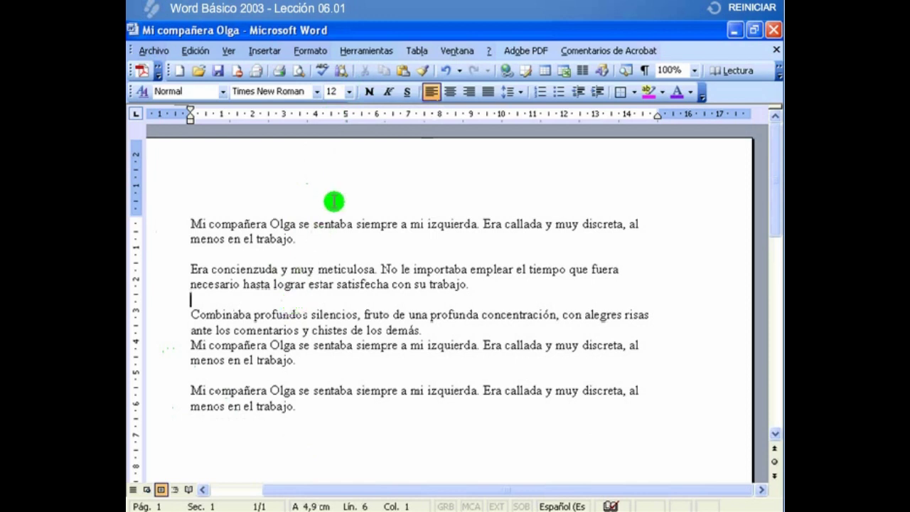
{"action": "left_click", "coordinate": [402, 71]}
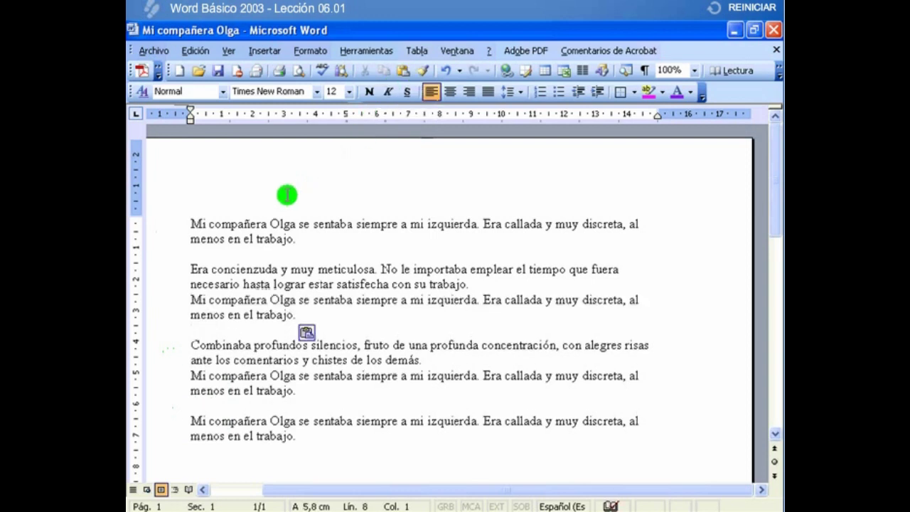
Cut the opening paragraph and undo that cut
{"action": "double_click", "coordinate": [172, 226]}
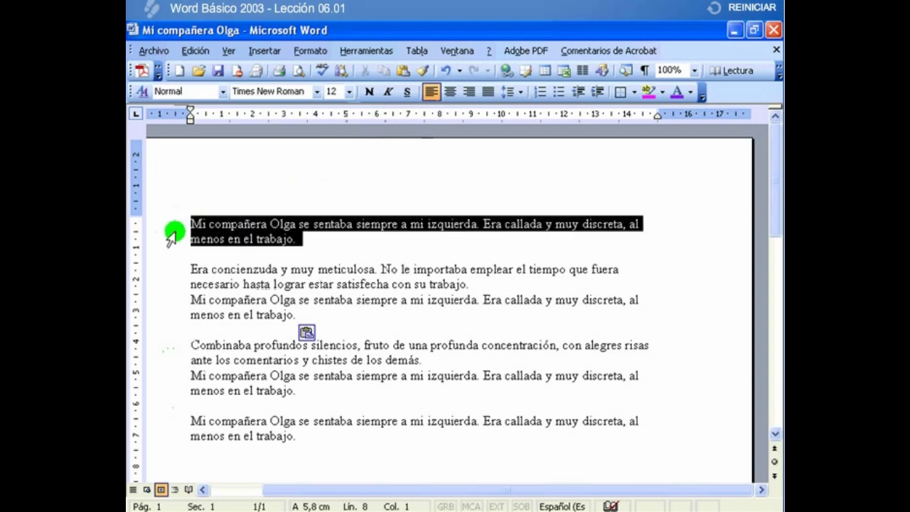
{"action": "left_click", "coordinate": [195, 51]}
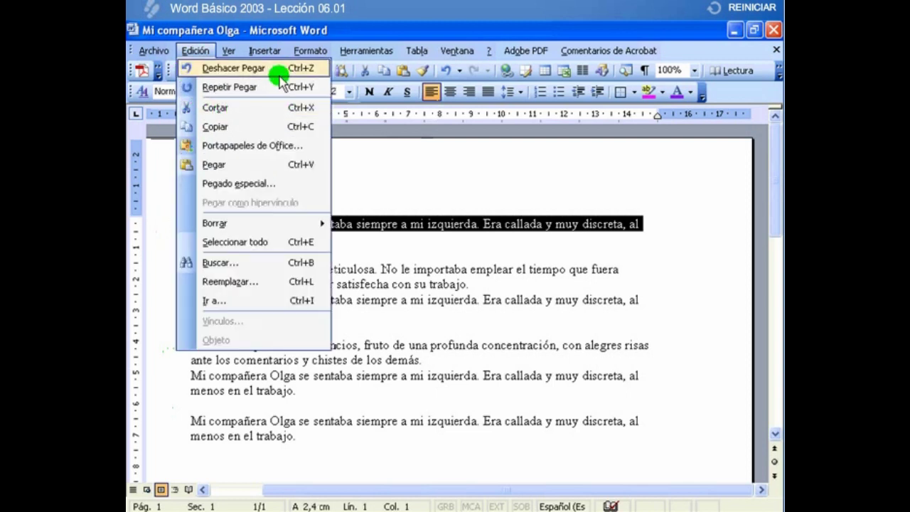
{"action": "left_click", "coordinate": [274, 113]}
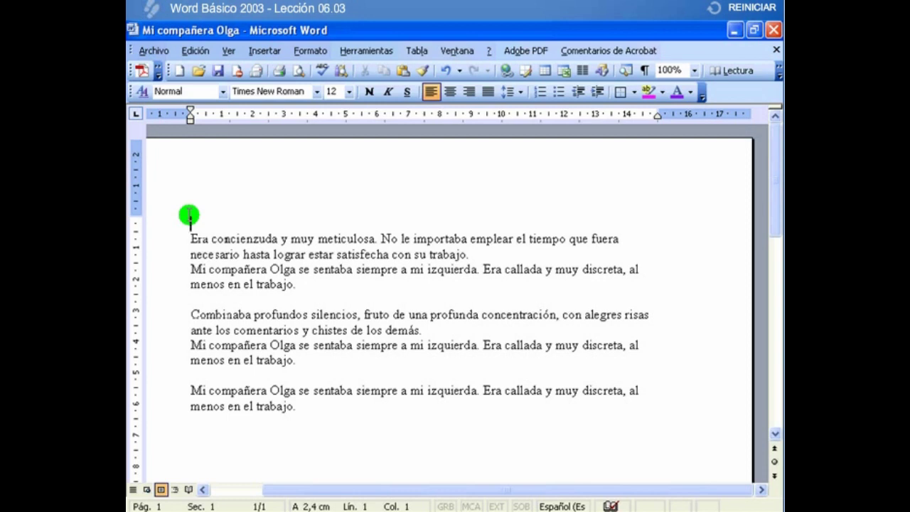
{"action": "left_click", "coordinate": [195, 51]}
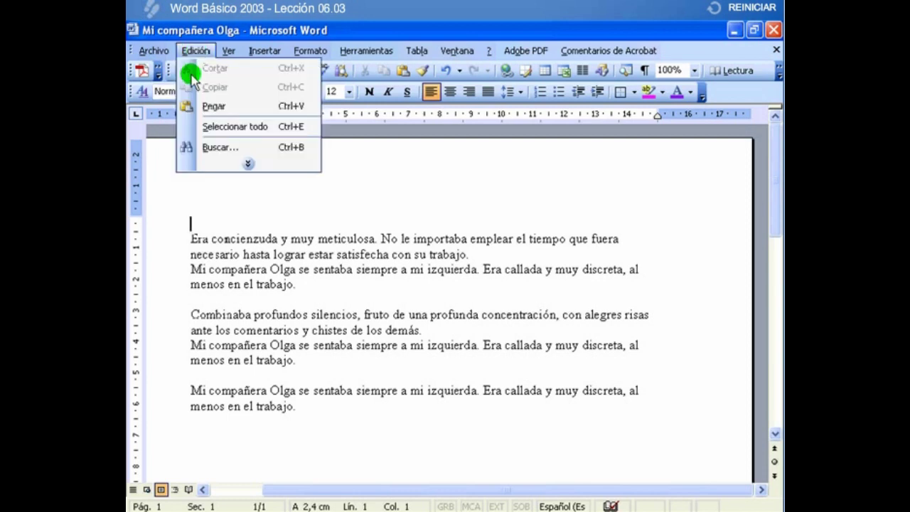
{"action": "left_click", "coordinate": [182, 165]}
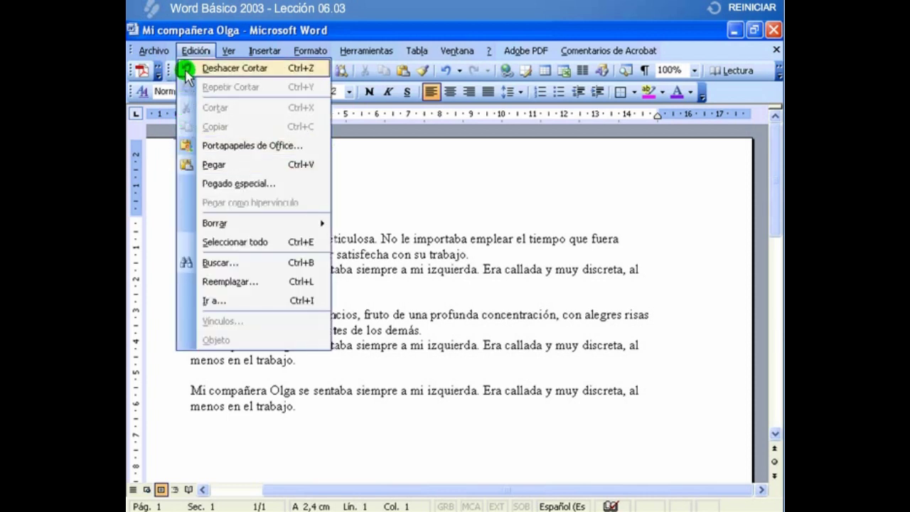
{"action": "left_click", "coordinate": [275, 69]}
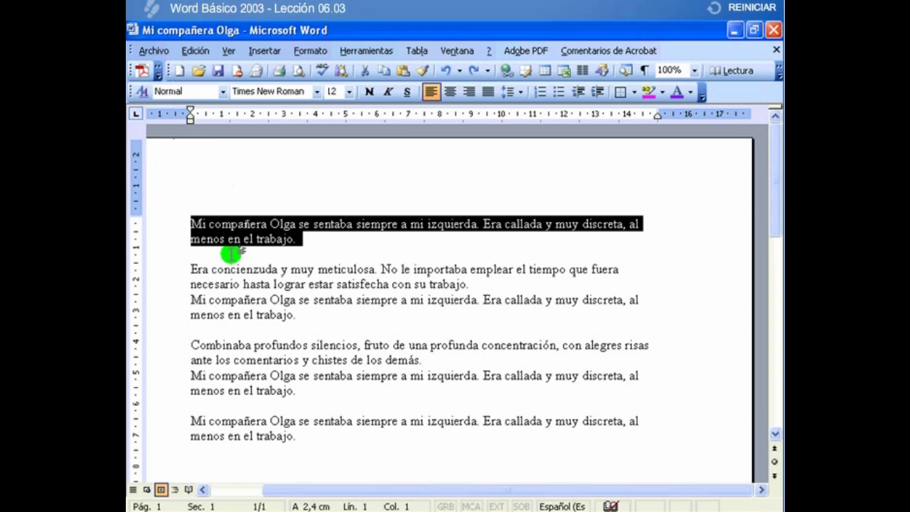
Undo the last remaining paste action and redo it
{"action": "left_click", "coordinate": [445, 71]}
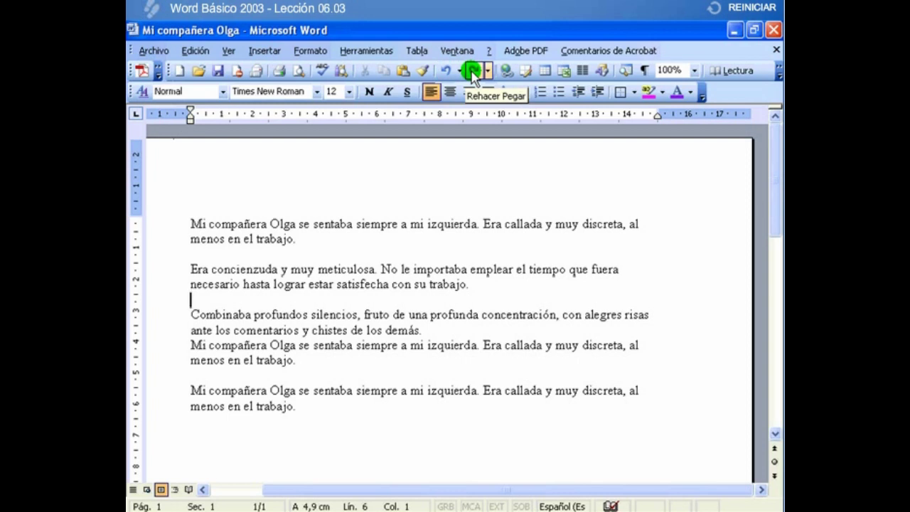
{"action": "left_click", "coordinate": [471, 71]}
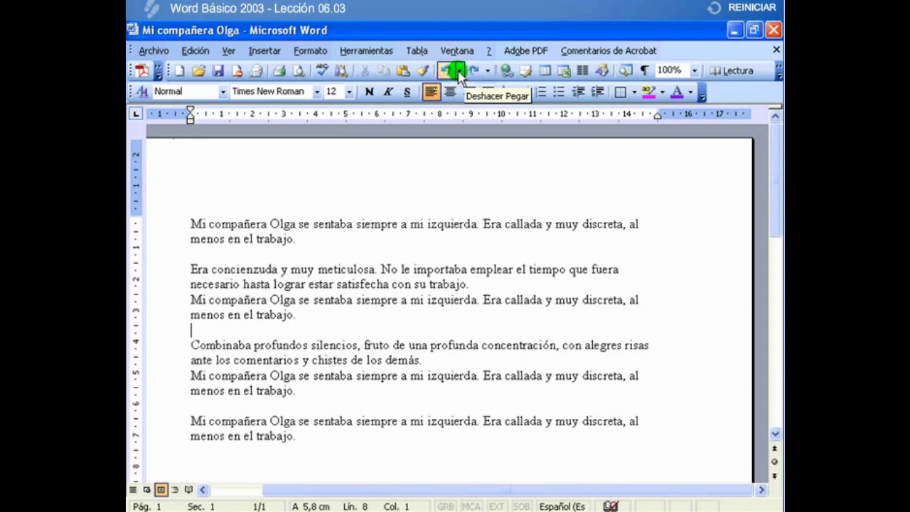
Check the undo and redo histories, and undo the last five cut and paste actions in one go
{"action": "left_click", "coordinate": [459, 71]}
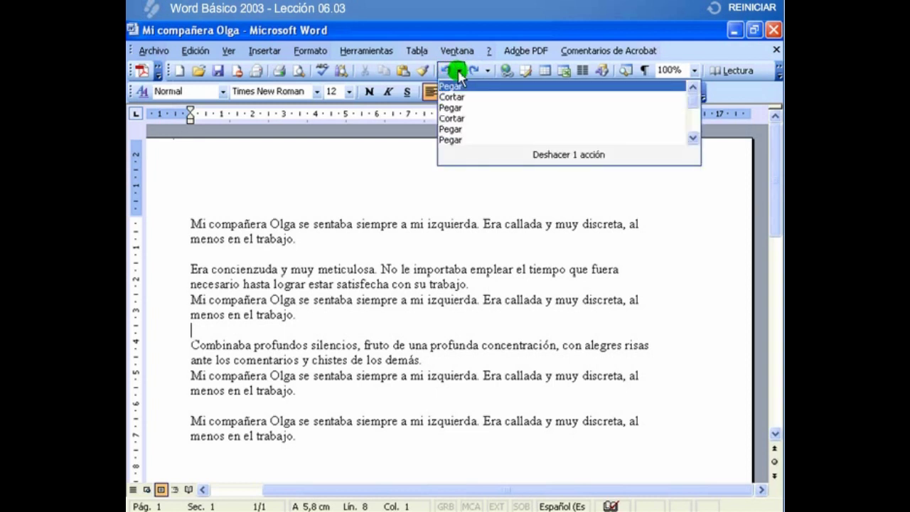
{"action": "left_click", "coordinate": [459, 73]}
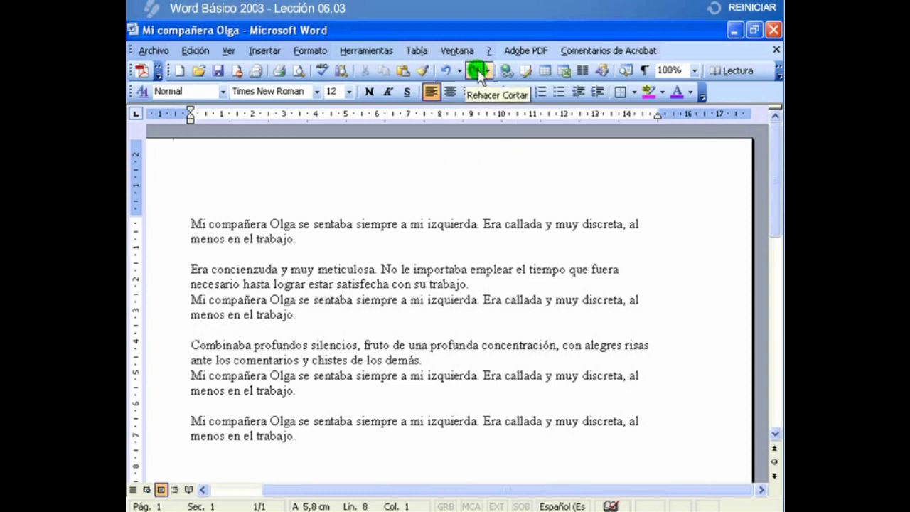
{"action": "left_click", "coordinate": [487, 71]}
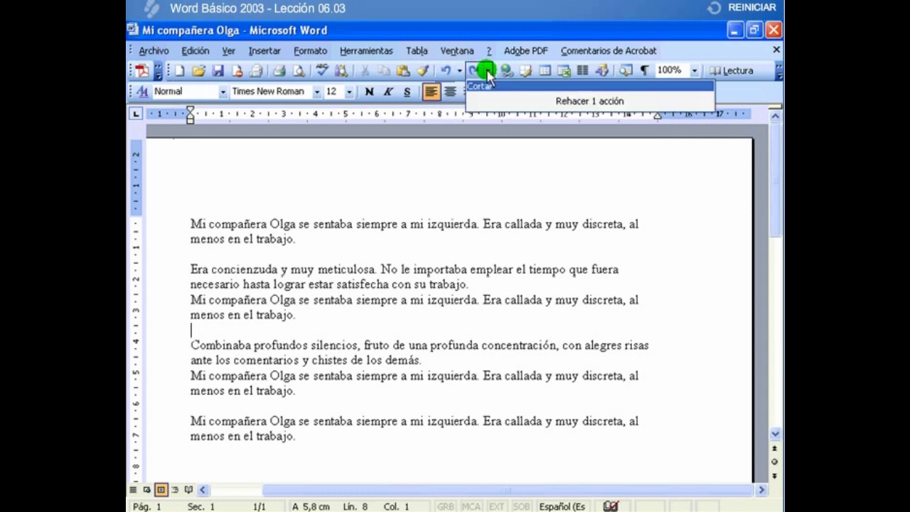
{"action": "left_click", "coordinate": [486, 72]}
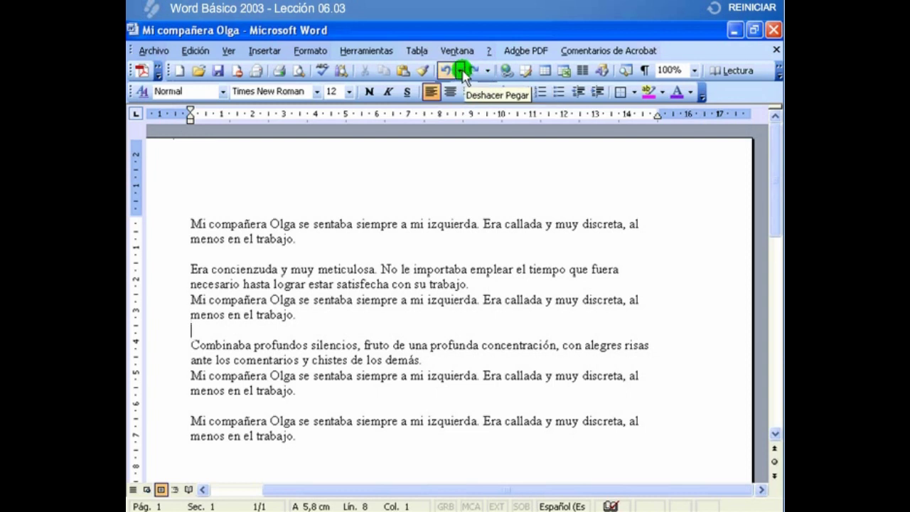
{"action": "left_click", "coordinate": [461, 71]}
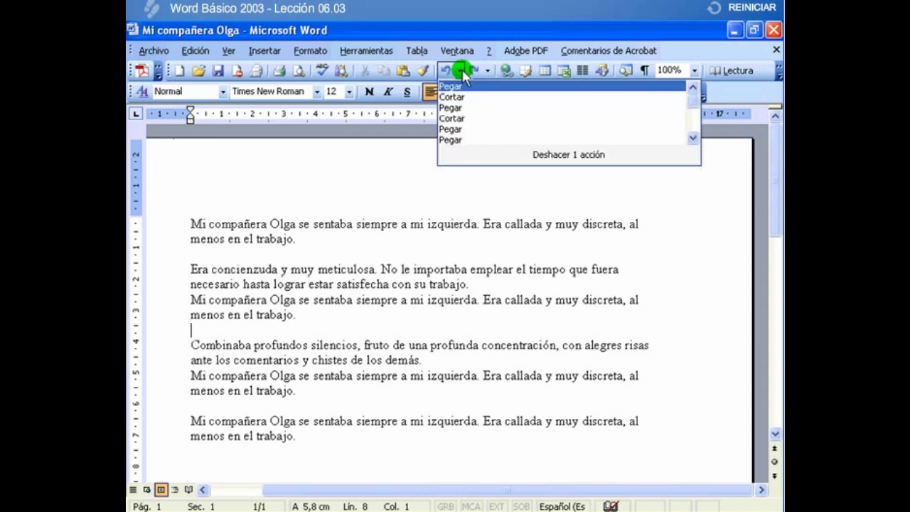
{"action": "left_click", "coordinate": [456, 129]}
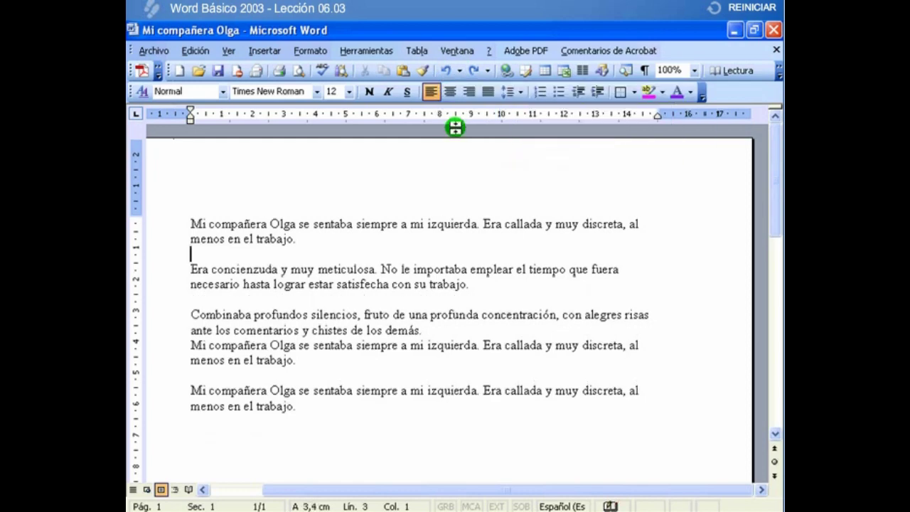
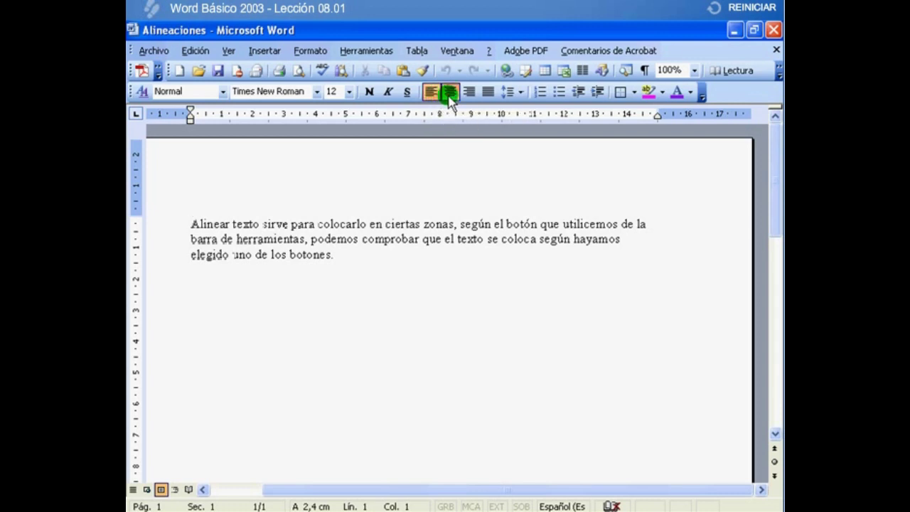
Try centred and right alignment on the paragraph in the Alineaciones document, and set it to justified
{"action": "left_click", "coordinate": [450, 93]}
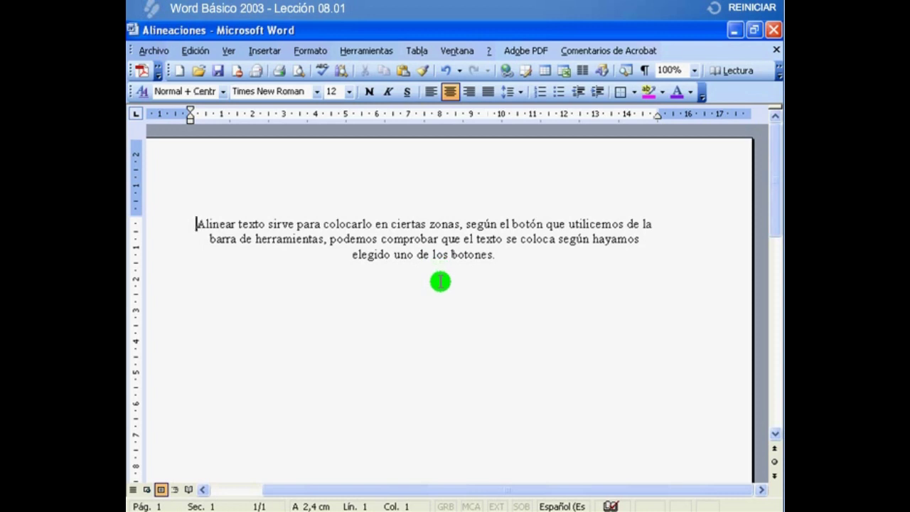
{"action": "left_click", "coordinate": [469, 92]}
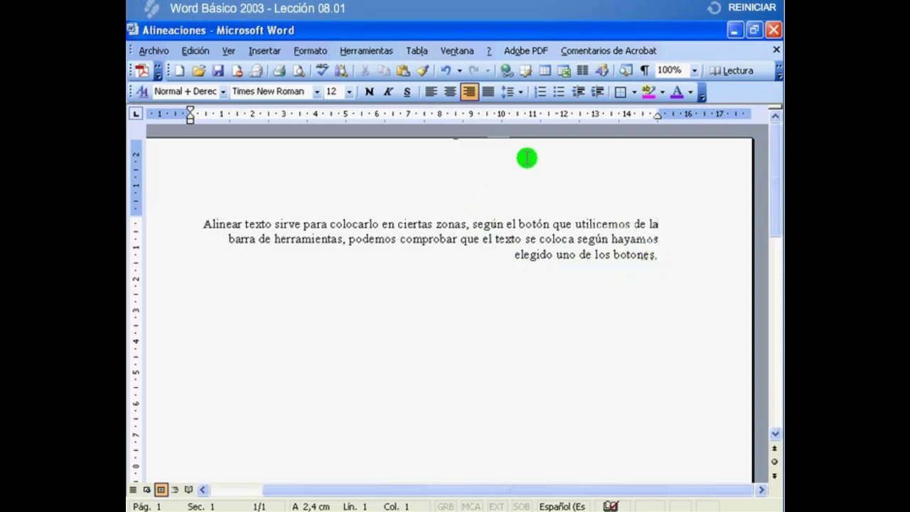
{"action": "left_click", "coordinate": [487, 93]}
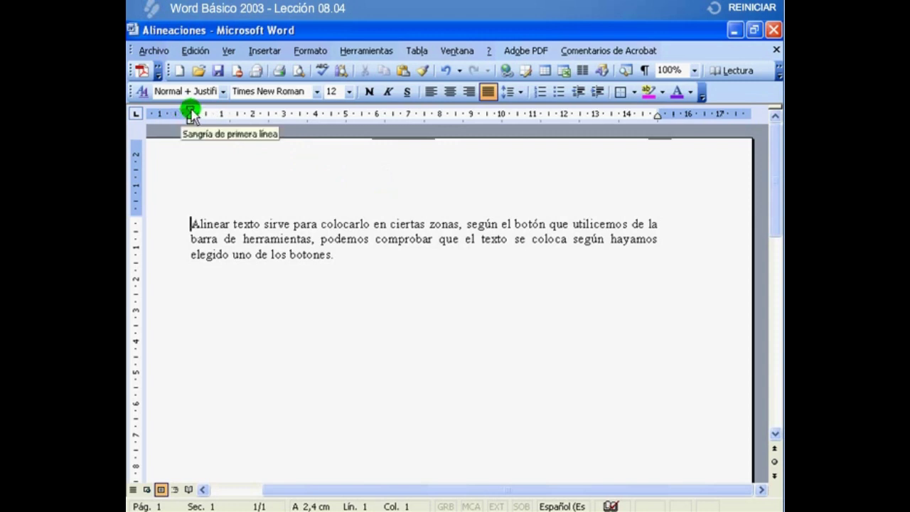
Indent the paragraph's first line to about 2 cm and the other lines to about 1 cm, and shift the whole left indent back 1 cm
{"action": "left_click_drag", "start_coordinate": [190, 112], "coordinate": [250, 113]}
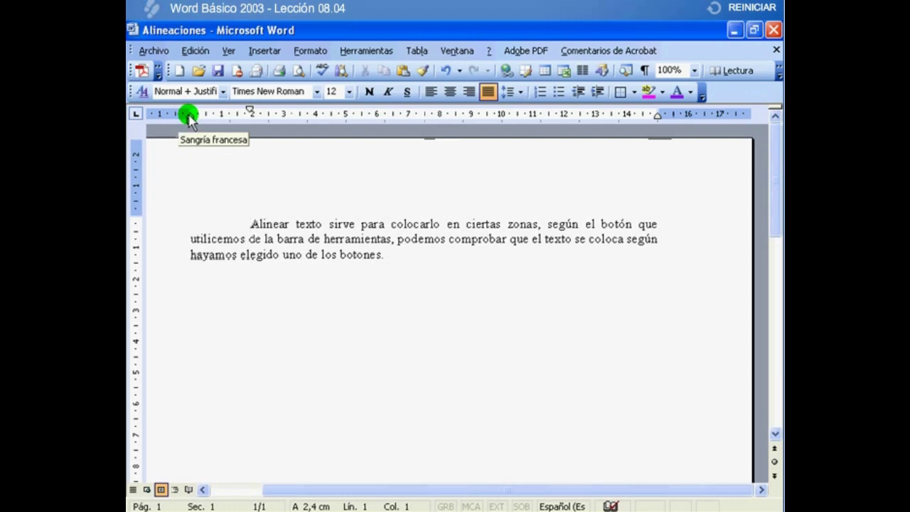
{"action": "left_click_drag", "start_coordinate": [188, 116], "coordinate": [217, 117]}
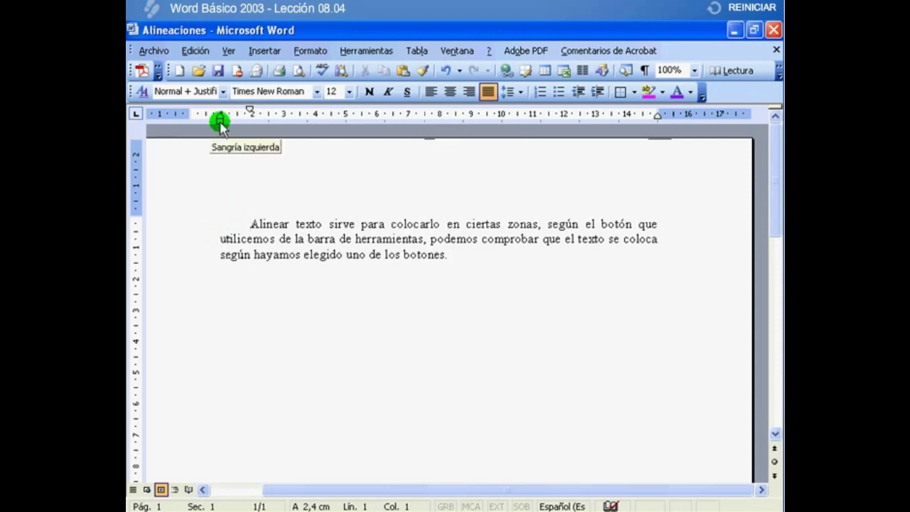
{"action": "left_click_drag", "start_coordinate": [219, 121], "coordinate": [192, 122]}
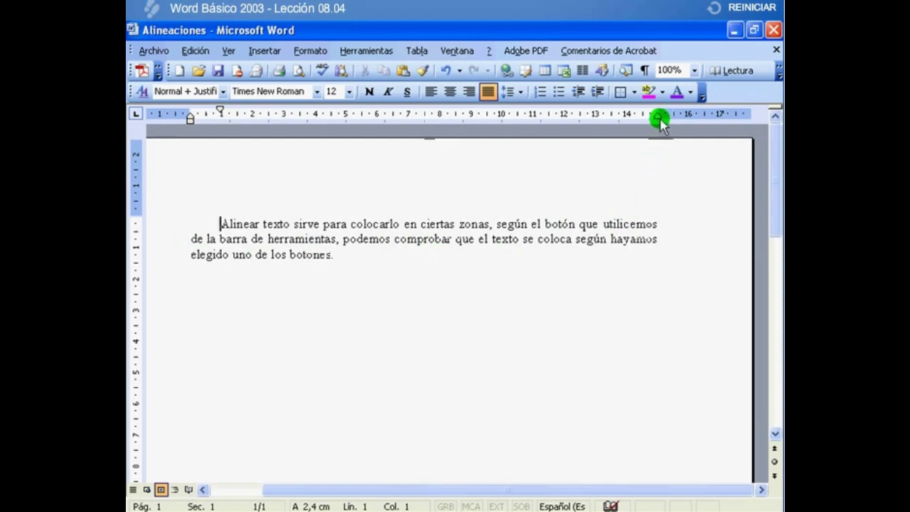
Set the paragraph's right indent at the 13 cm mark, and raise its left indent three levels and lower it two, ending at 1,25 cm
{"action": "left_click_drag", "start_coordinate": [660, 118], "coordinate": [596, 119]}
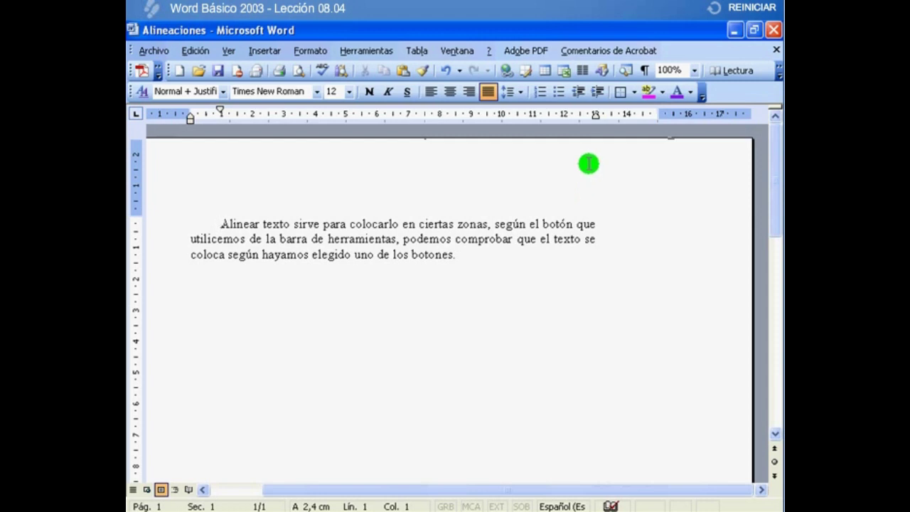
{"action": "left_click", "coordinate": [578, 97]}
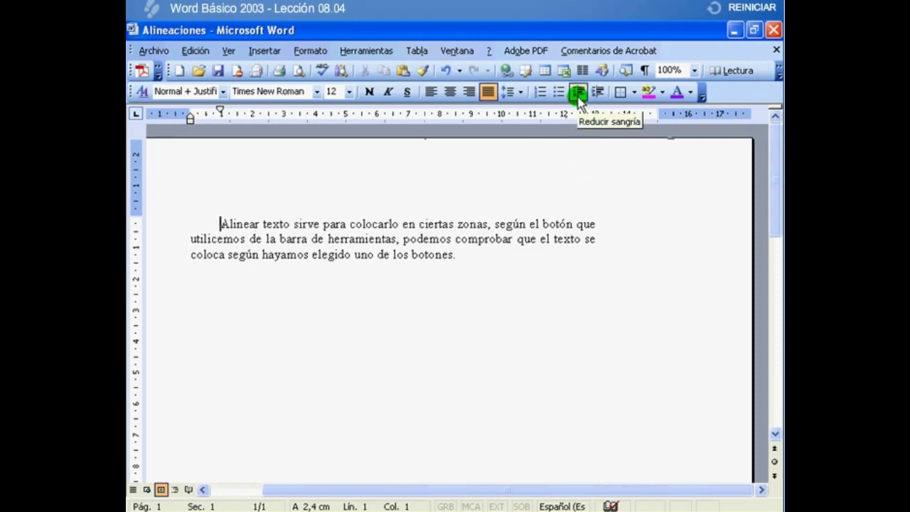
{"action": "left_click", "coordinate": [578, 97]}
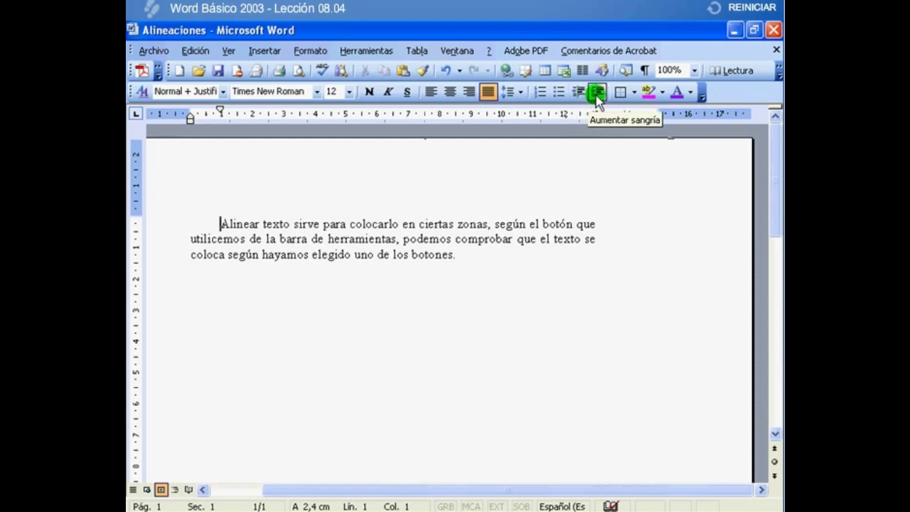
{"action": "left_click", "coordinate": [596, 93]}
{"action": "left_click", "coordinate": [596, 93]}
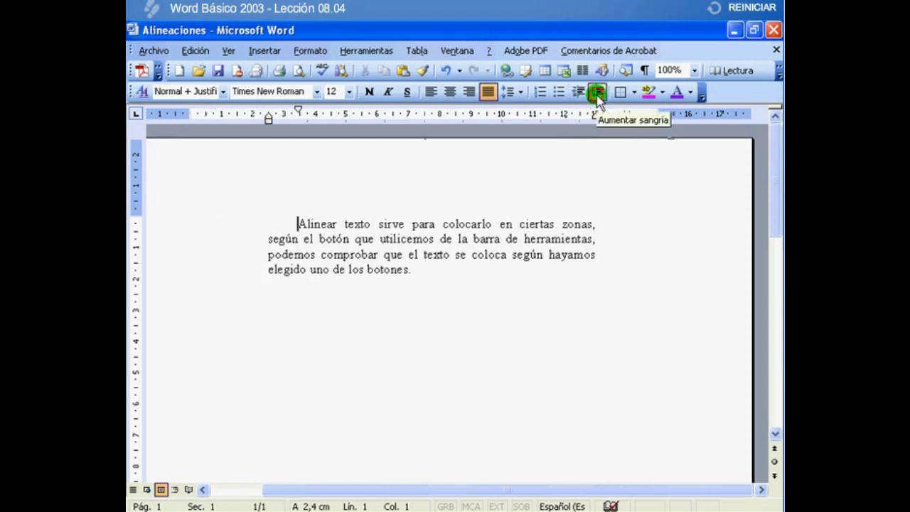
{"action": "left_click", "coordinate": [596, 93]}
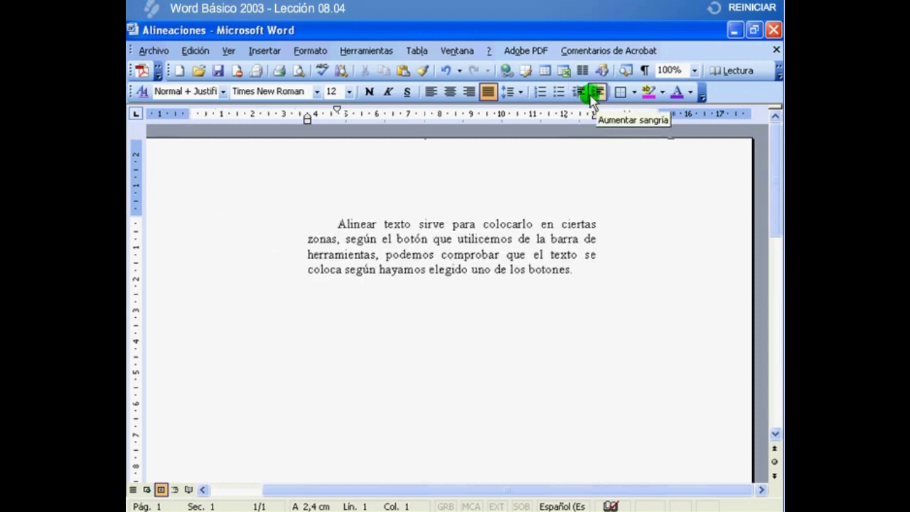
{"action": "left_click", "coordinate": [577, 93]}
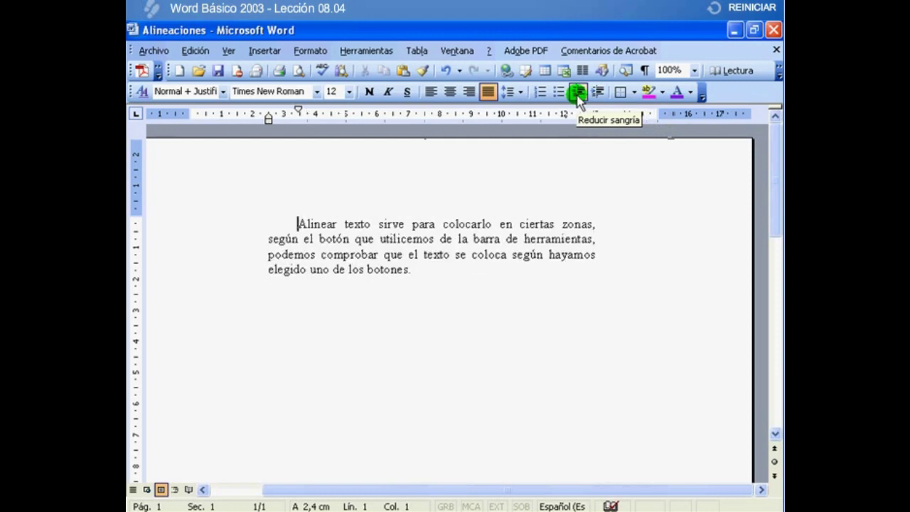
{"action": "left_click", "coordinate": [577, 93]}
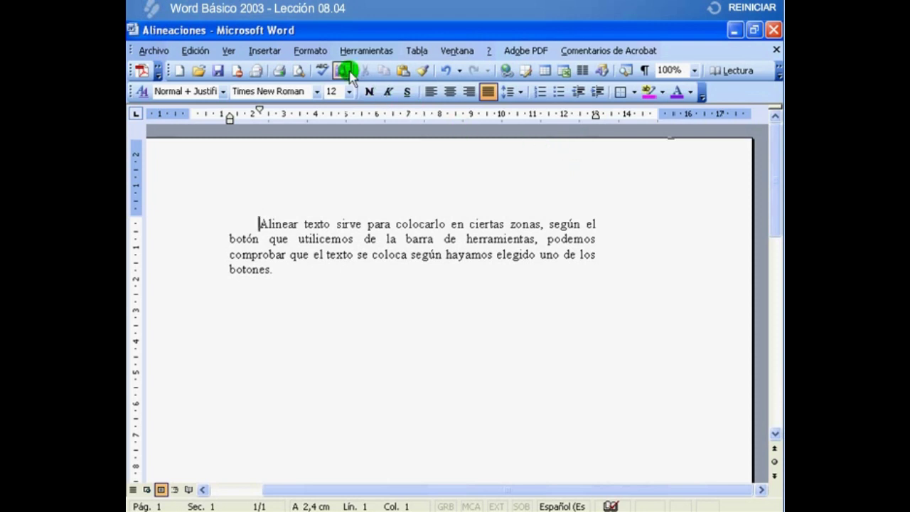
Open the paragraph format settings and examine the options for special indentation
{"action": "left_click", "coordinate": [321, 51]}
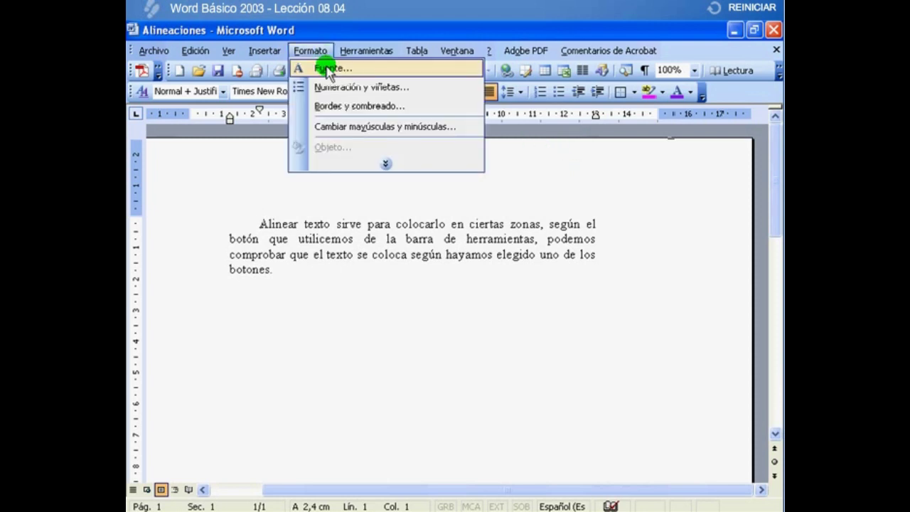
{"action": "left_click", "coordinate": [386, 164]}
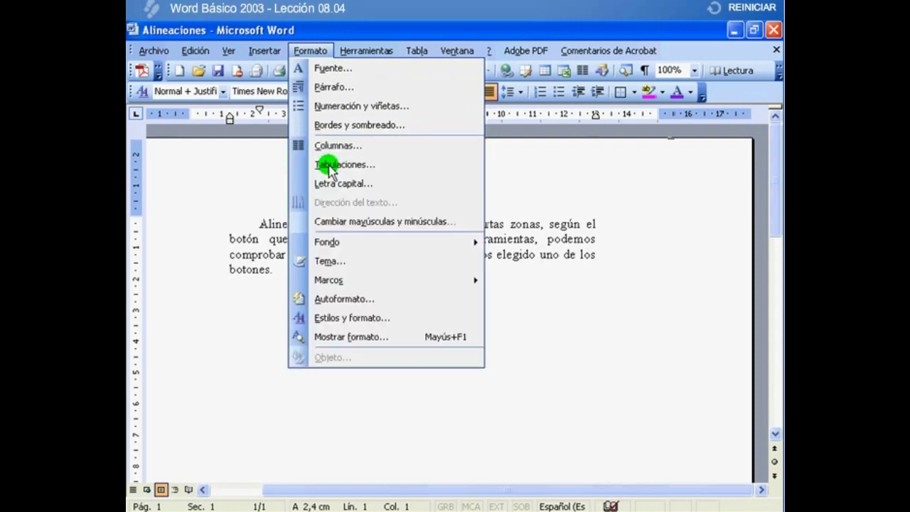
{"action": "left_click", "coordinate": [310, 88]}
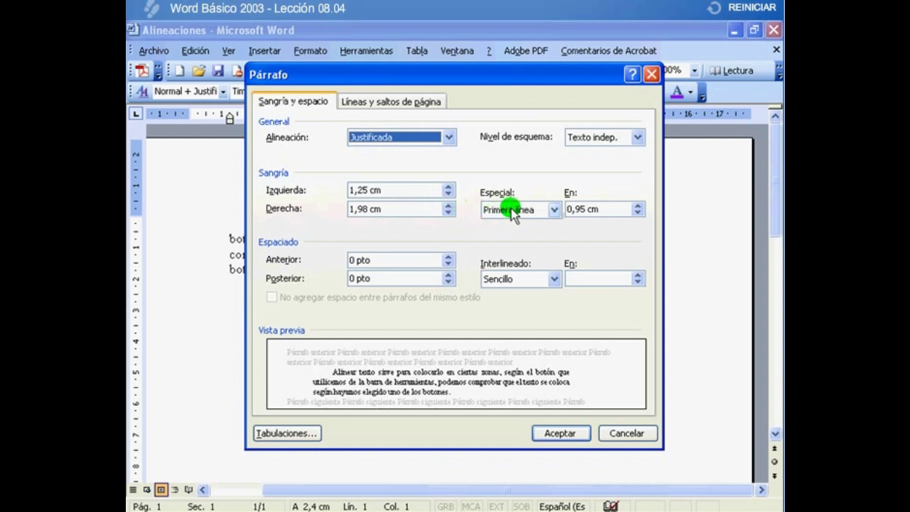
{"action": "left_click", "coordinate": [554, 209]}
{"action": "left_click", "coordinate": [554, 209]}
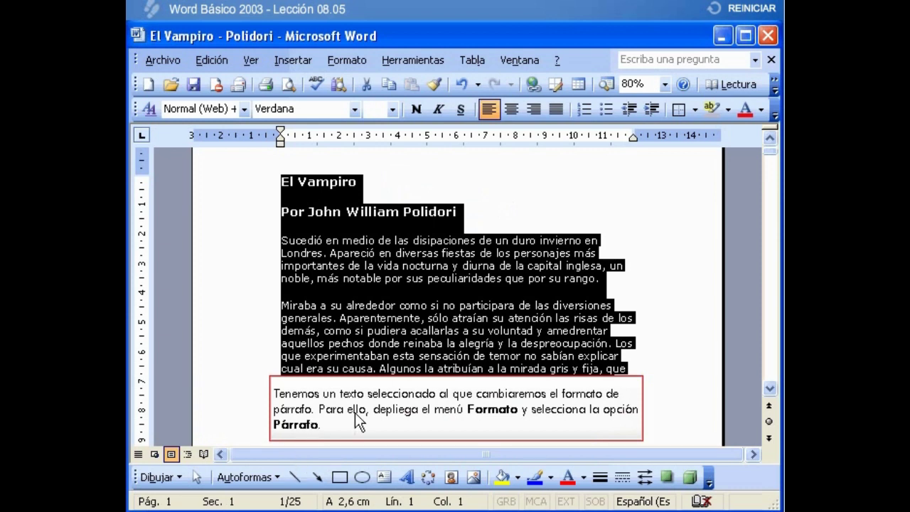
Open the paragraph format settings for the selected El Vampiro text and set its alignment to Justificada
{"action": "left_click", "coordinate": [347, 59]}
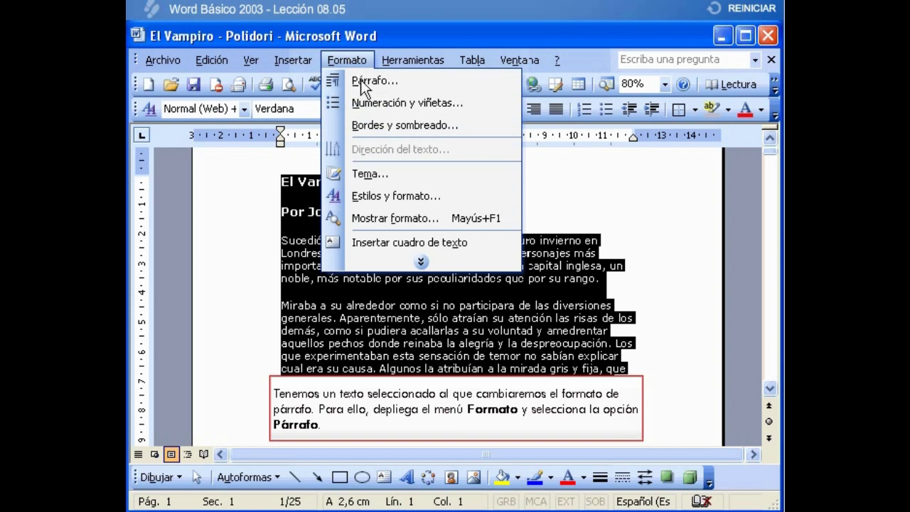
{"action": "left_click", "coordinate": [361, 79]}
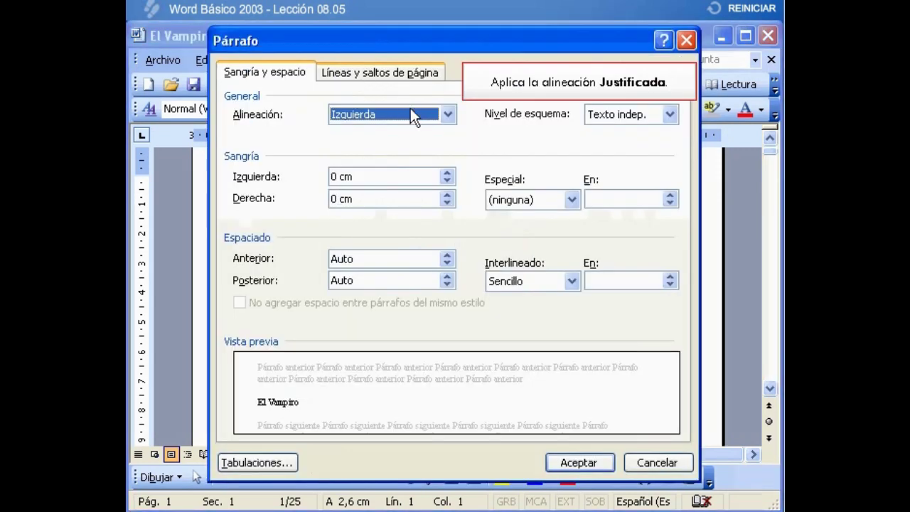
{"action": "left_click", "coordinate": [448, 114]}
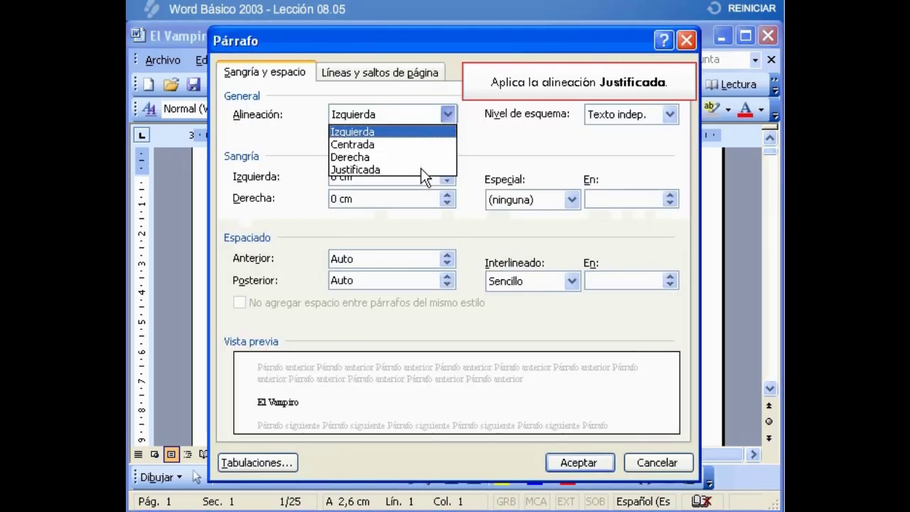
{"action": "left_click", "coordinate": [421, 170]}
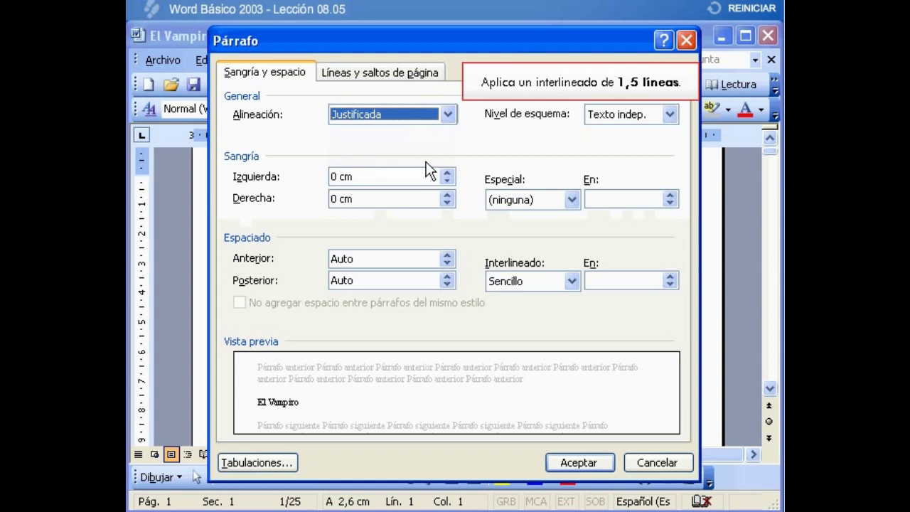
Set the line spacing to 1,5 líneas and the spacing after to 6 pto, apply the settings and deselect the text
{"action": "left_click", "coordinate": [575, 281]}
{"action": "left_click", "coordinate": [546, 310]}
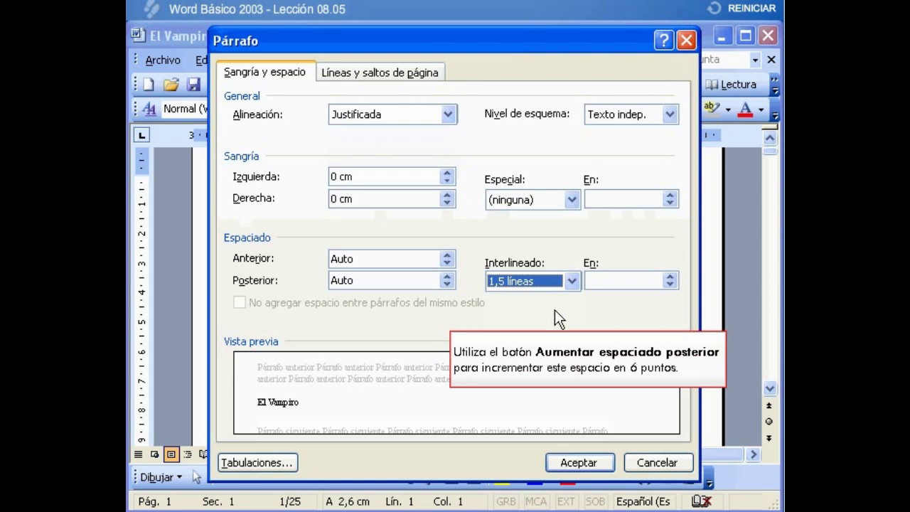
{"action": "left_click", "coordinate": [447, 276]}
{"action": "left_click", "coordinate": [447, 276]}
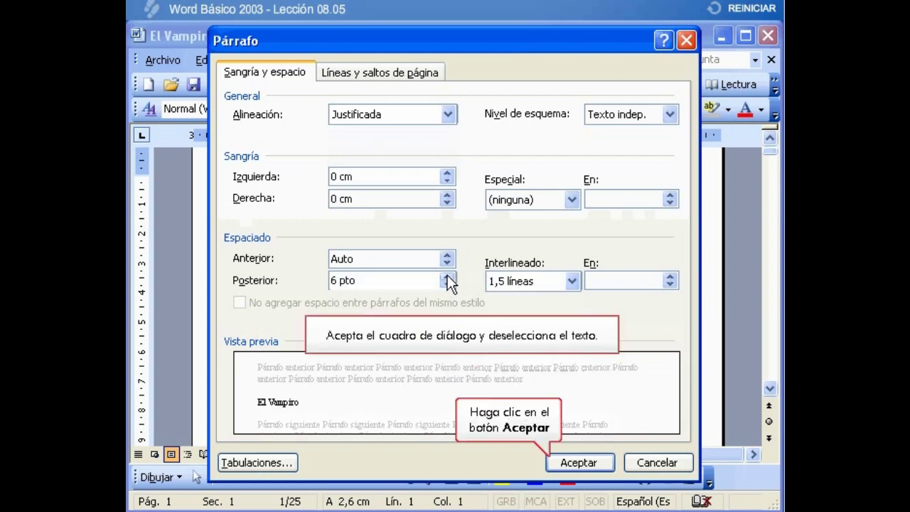
{"action": "left_click", "coordinate": [579, 463]}
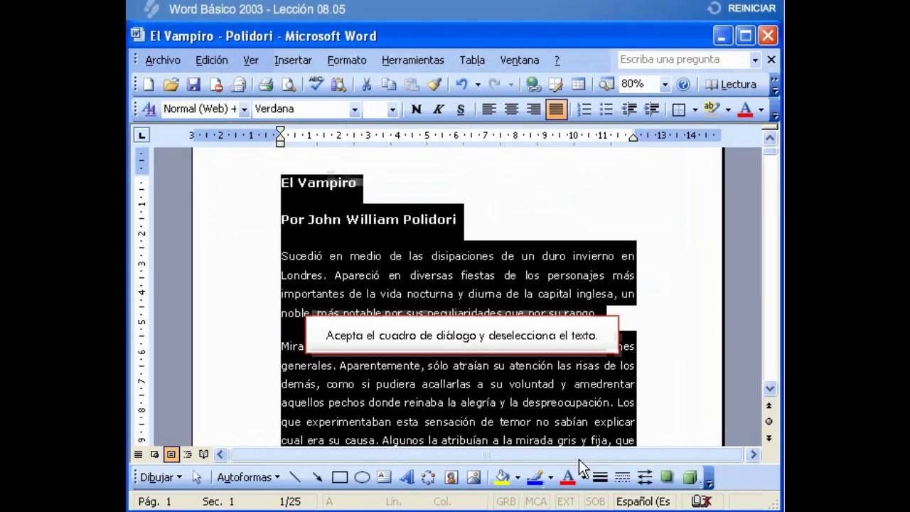
{"action": "left_click", "coordinate": [522, 219]}
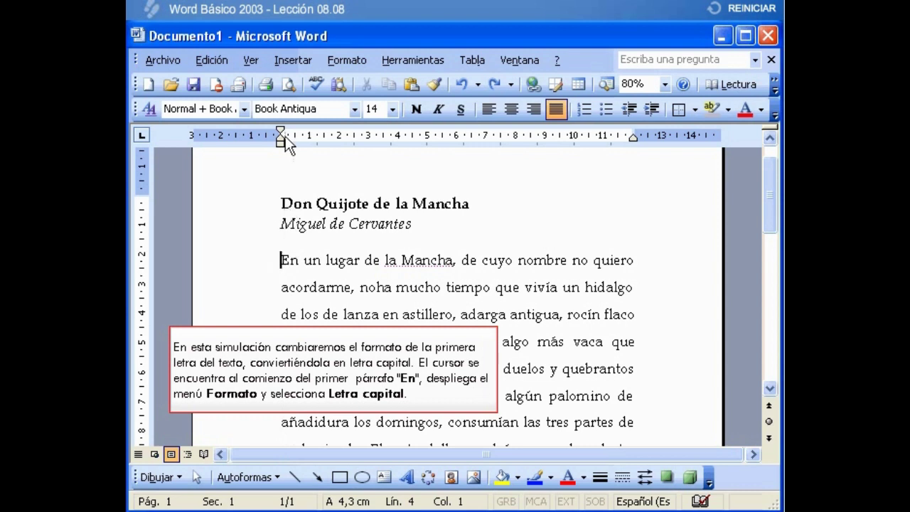
Make the first letter of the paragraph starting "En un lugar" an En texto drop cap, 2 lines high and 0,3 cm from the text
{"action": "left_click", "coordinate": [339, 59]}
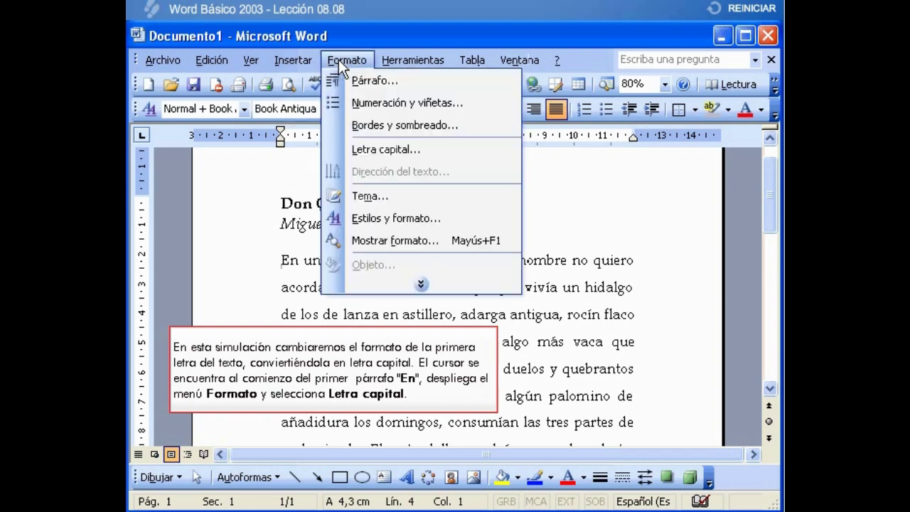
{"action": "left_click", "coordinate": [372, 150]}
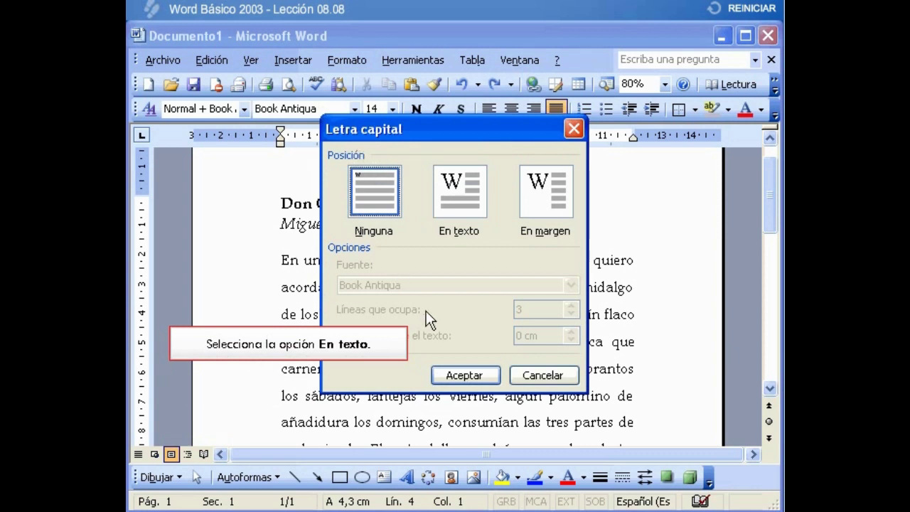
{"action": "left_click", "coordinate": [454, 186]}
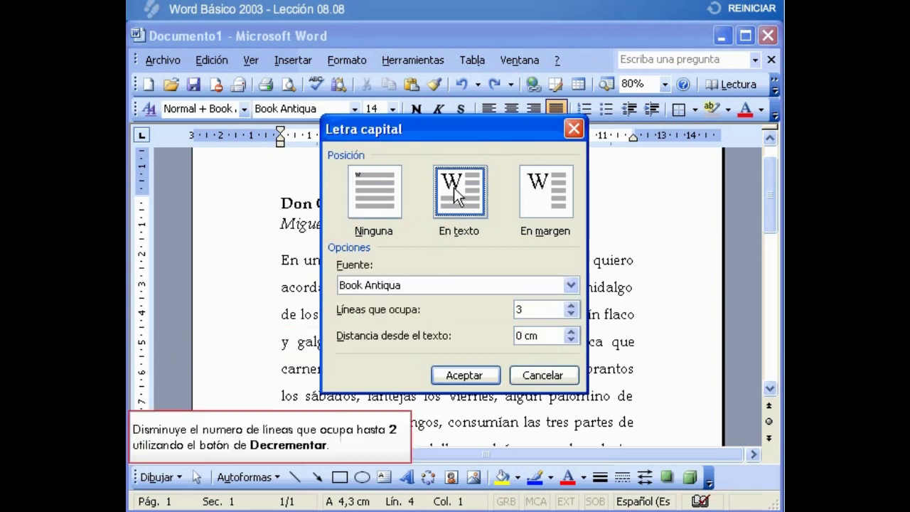
{"action": "left_click", "coordinate": [573, 313]}
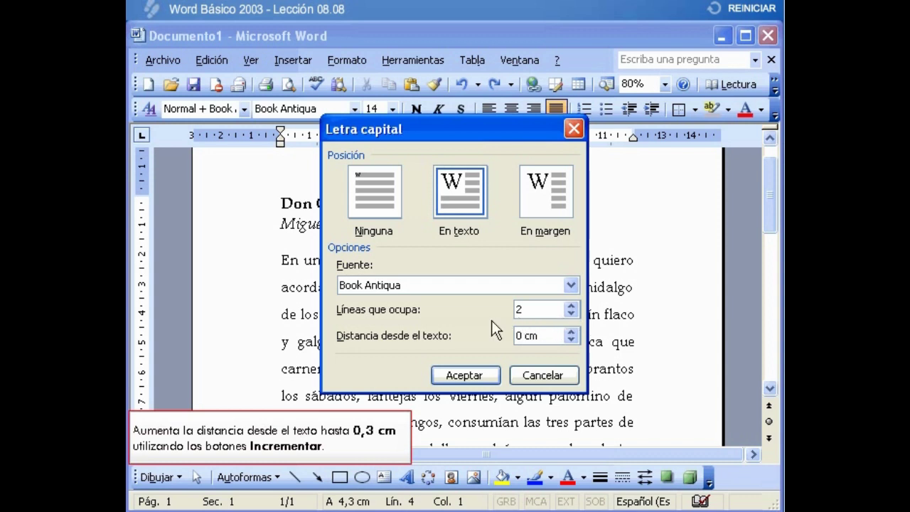
{"action": "left_click", "coordinate": [571, 331]}
{"action": "left_click", "coordinate": [570, 331]}
{"action": "left_click", "coordinate": [571, 332]}
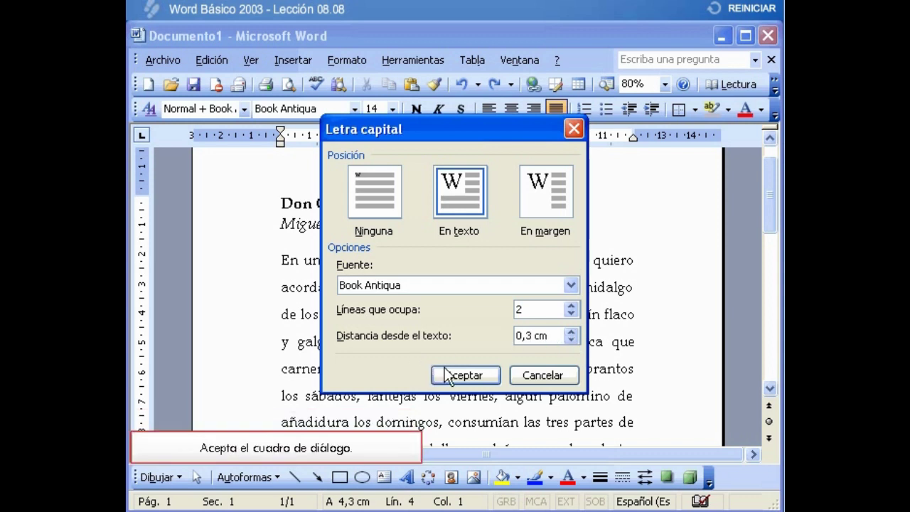
{"action": "left_click", "coordinate": [463, 375]}
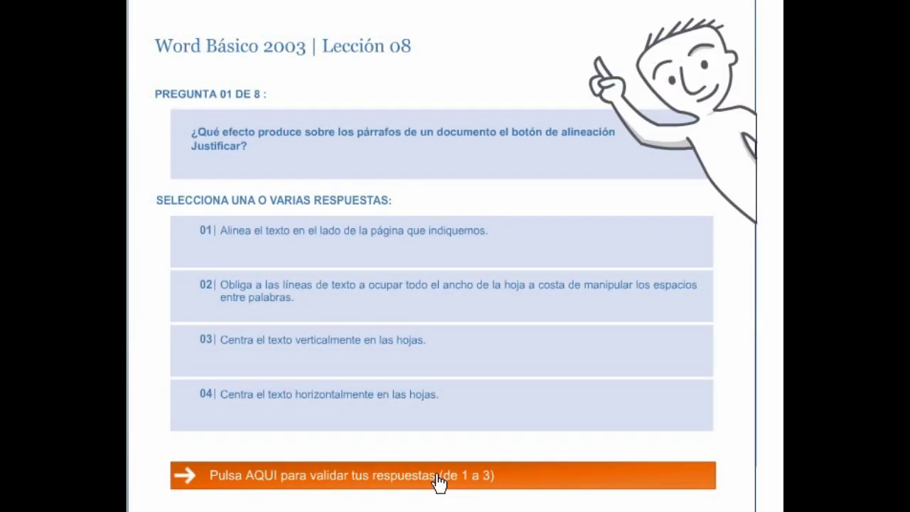
Validate questions 01 and 02 of the Lección 08 quiz without selecting answers to reveal the correct ones
{"action": "left_click", "coordinate": [437, 479]}
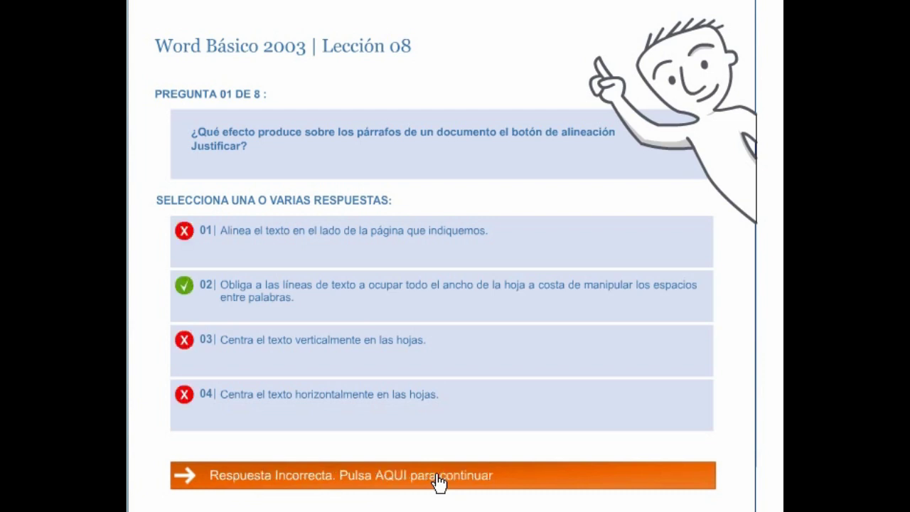
{"action": "left_click", "coordinate": [433, 481]}
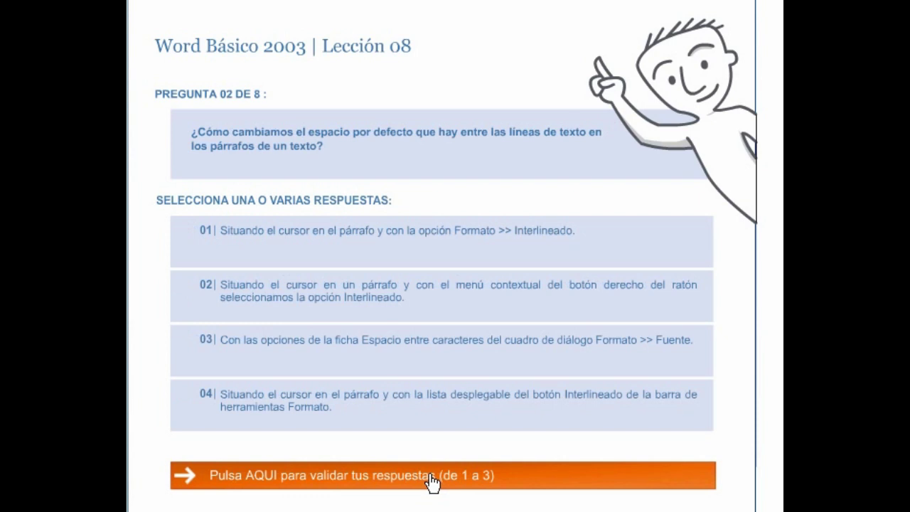
{"action": "left_click", "coordinate": [434, 481]}
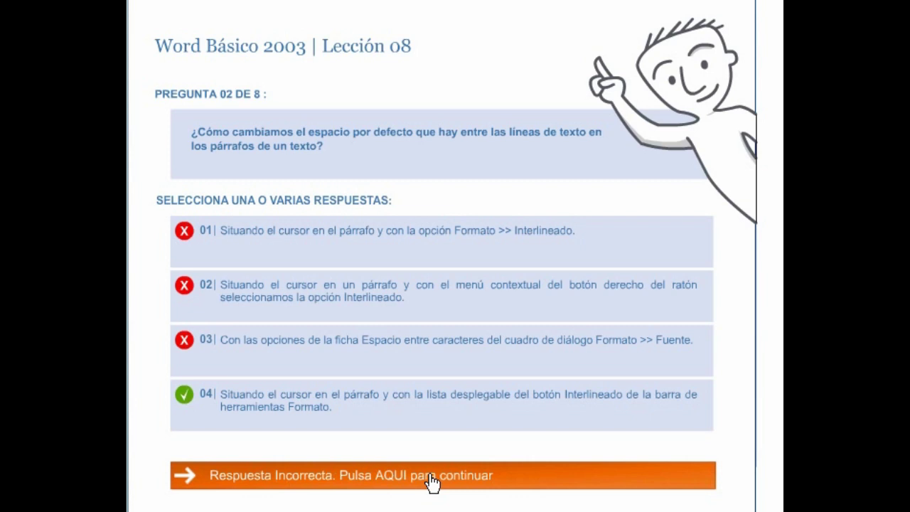